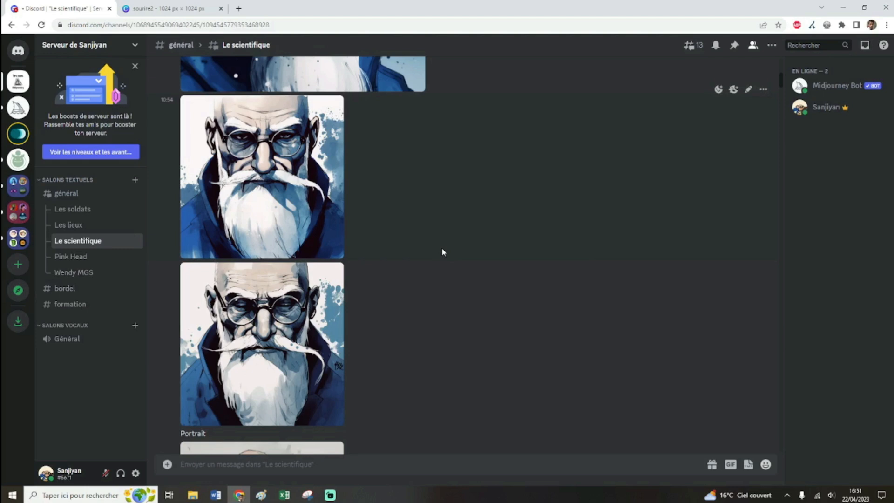
Step: Review the old scientist's reference images in the Le scientifique thread, from the face portraits through the medium shots to the Autres situations picture
{"action": "scroll", "coordinate": [443, 252], "scroll_direction": "down", "scroll_amount": 4}
{"action": "scroll", "coordinate": [442, 251], "scroll_direction": "down", "scroll_amount": 3}
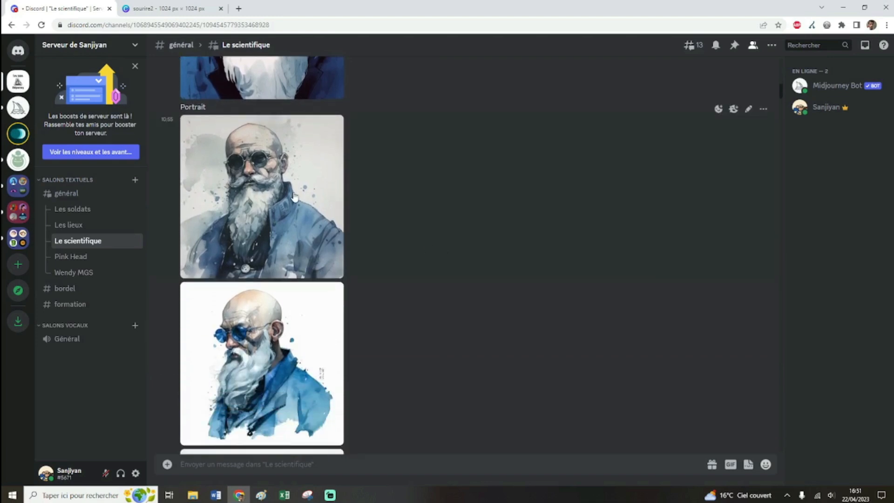
{"action": "left_click", "coordinate": [295, 197]}
{"action": "left_click", "coordinate": [655, 277]}
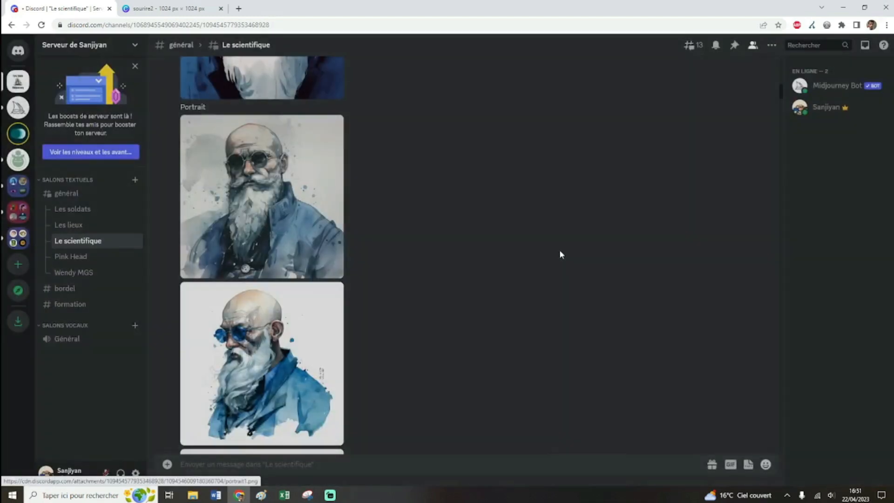
{"action": "scroll", "coordinate": [558, 249], "scroll_direction": "down", "scroll_amount": 4}
{"action": "scroll", "coordinate": [558, 253], "scroll_direction": "down", "scroll_amount": 6}
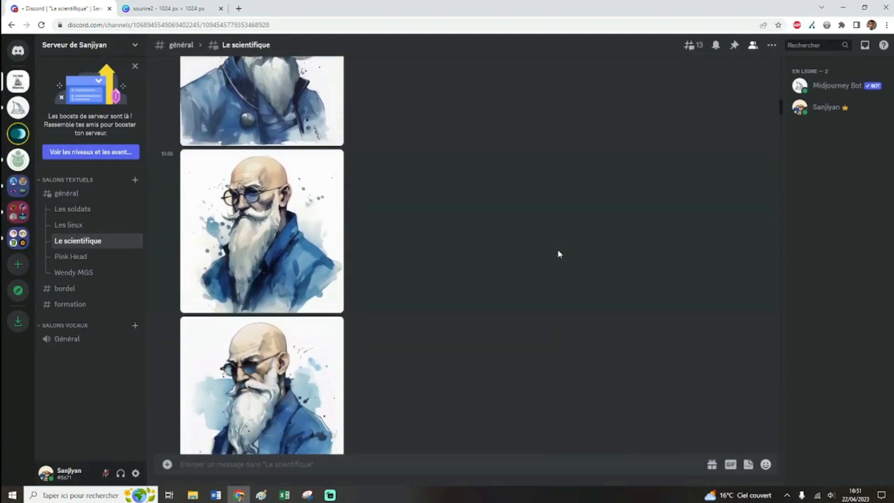
{"action": "scroll", "coordinate": [558, 251], "scroll_direction": "down", "scroll_amount": 3}
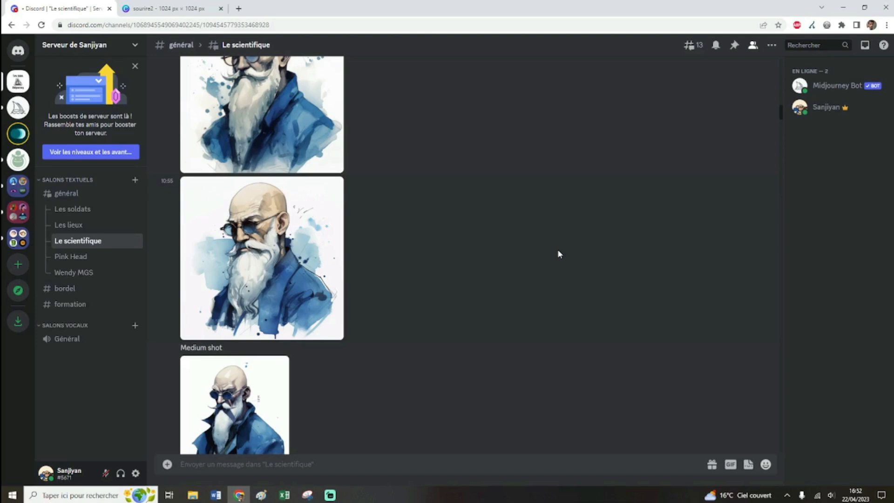
{"action": "scroll", "coordinate": [781, 113], "scroll_direction": "down", "scroll_amount": 4}
{"action": "left_click_drag", "start_coordinate": [776, 126], "coordinate": [778, 232]}
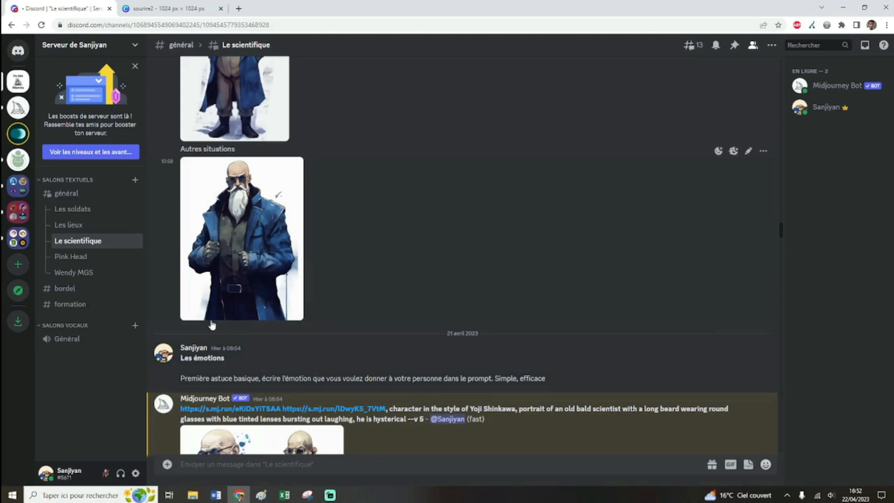
Step: View the two reference portraits linked in the first Midjourney prompt under Les émotions, closing each image after viewing
{"action": "scroll", "coordinate": [279, 195], "scroll_direction": "down", "scroll_amount": 3}
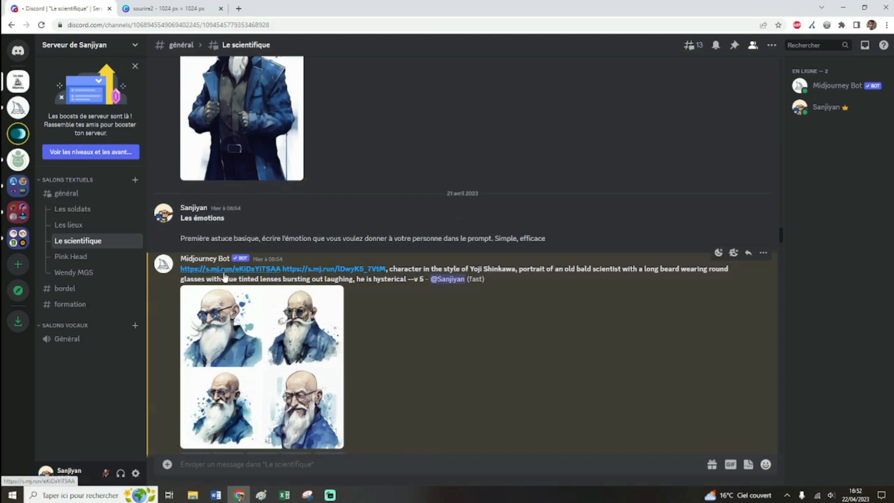
{"action": "left_click", "coordinate": [311, 271]}
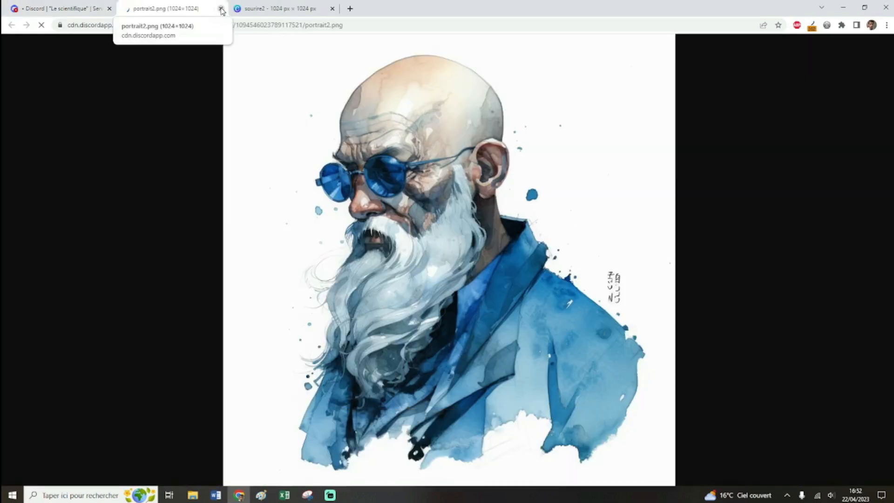
{"action": "left_click", "coordinate": [220, 9]}
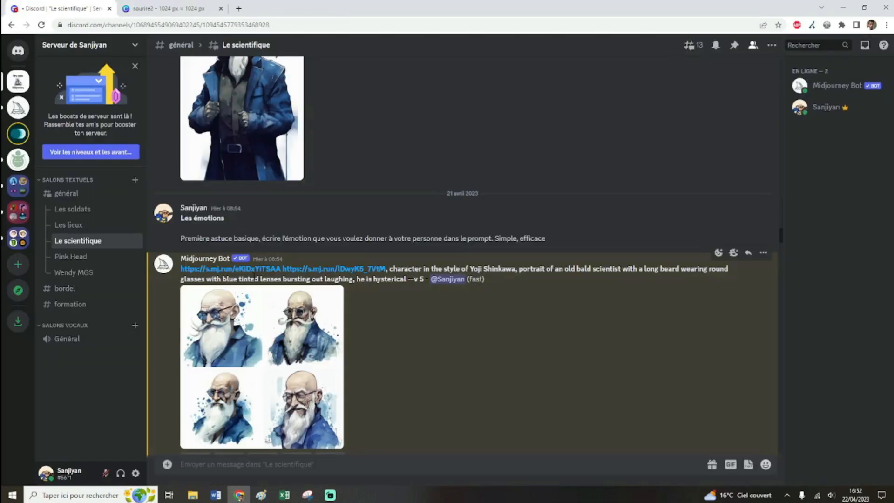
{"action": "left_click", "coordinate": [245, 272]}
{"action": "left_click", "coordinate": [221, 9]}
Step: Read the Yoji Shinkawa style, the portrait wording and the laughing emotion in the first prompt under Les émotions, highlighting each part
{"action": "left_click_drag", "start_coordinate": [511, 269], "coordinate": [389, 268]}
{"action": "left_click", "coordinate": [533, 307]}
{"action": "left_click_drag", "start_coordinate": [522, 268], "coordinate": [594, 268]}
{"action": "left_click", "coordinate": [640, 301]}
{"action": "left_click_drag", "start_coordinate": [282, 278], "coordinate": [400, 284]}
{"action": "left_click", "coordinate": [412, 328]}
Step: Examine the enlarged four-image grid produced by the first "bursting out laughing, he is hysterical" prompt
{"action": "scroll", "coordinate": [411, 327], "scroll_direction": "down", "scroll_amount": 1}
{"action": "left_click", "coordinate": [339, 316]}
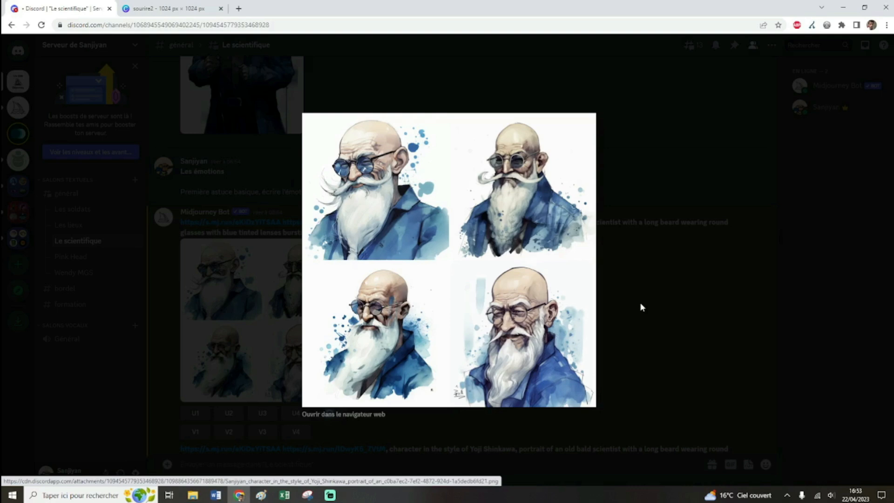
{"action": "left_click", "coordinate": [640, 303]}
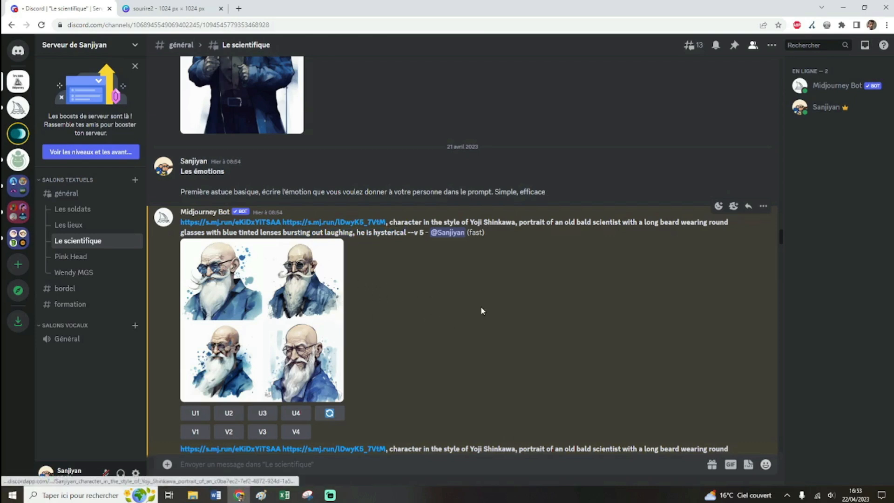
{"action": "left_click", "coordinate": [339, 291]}
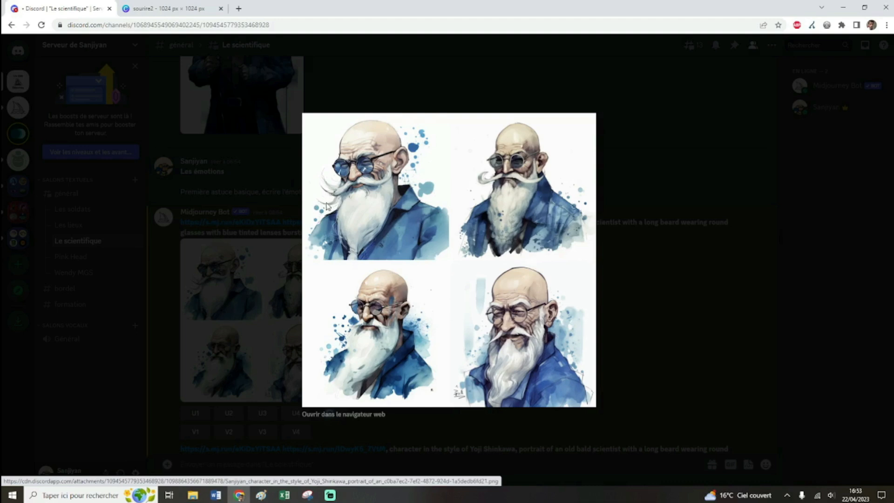
{"action": "left_click", "coordinate": [652, 317]}
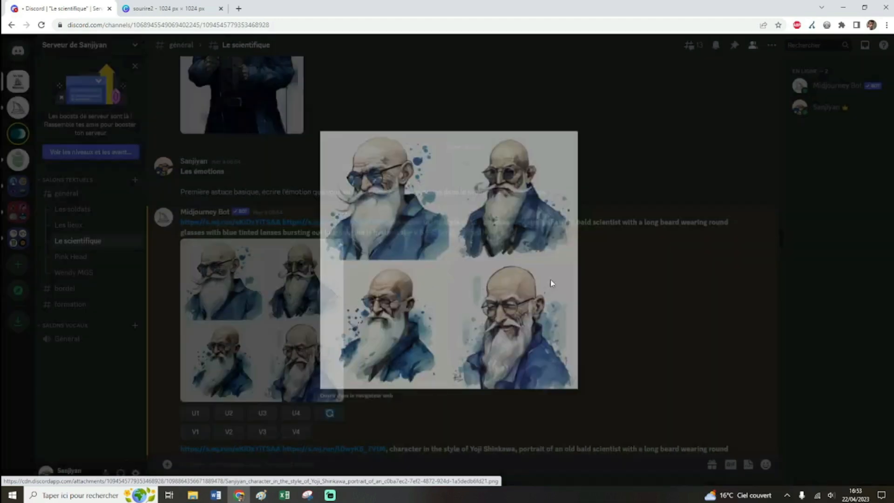
Step: Examine the remix variations and the enlarged Image #1 of the laughing scientist, and highlight the emotion wording in its prompt
{"action": "scroll", "coordinate": [350, 298], "scroll_direction": "down", "scroll_amount": 2}
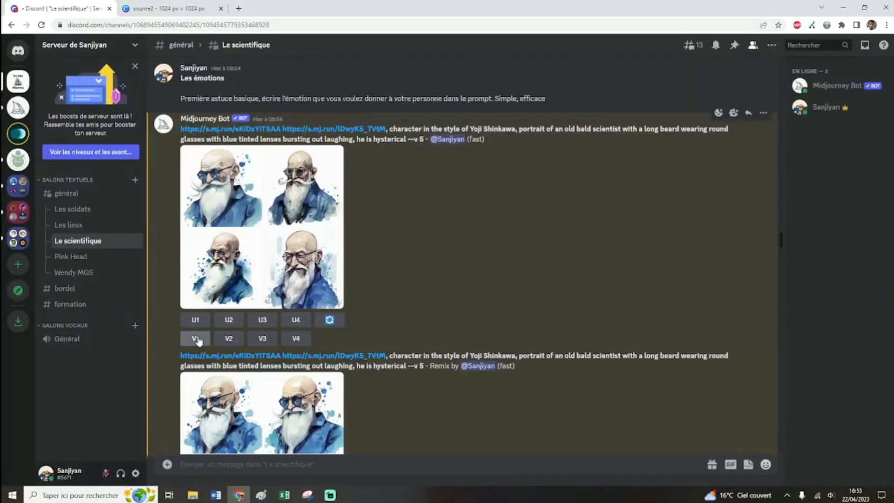
{"action": "scroll", "coordinate": [479, 279], "scroll_direction": "down", "scroll_amount": 4}
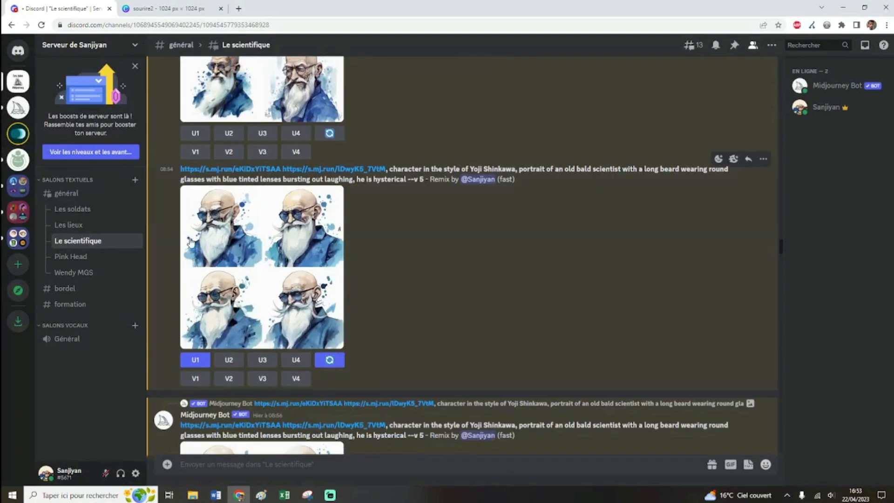
{"action": "scroll", "coordinate": [284, 233], "scroll_direction": "down", "scroll_amount": 3}
{"action": "scroll", "coordinate": [466, 280], "scroll_direction": "down", "scroll_amount": 1}
{"action": "left_click", "coordinate": [261, 317]}
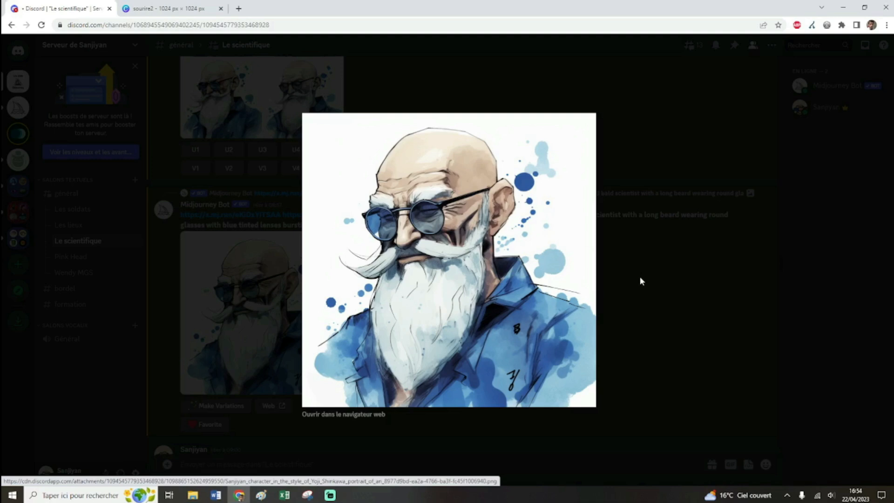
{"action": "left_click", "coordinate": [659, 285]}
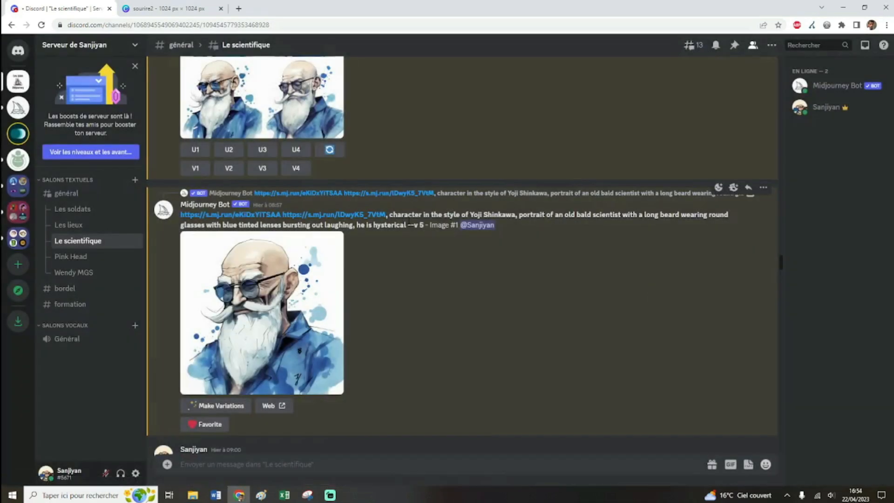
{"action": "left_click_drag", "start_coordinate": [404, 225], "coordinate": [267, 225]}
{"action": "left_click", "coordinate": [498, 277]}
Step: Check the laughing remix that uses a single reference: view its linked portrait and enlarge its four-image grid
{"action": "scroll", "coordinate": [499, 277], "scroll_direction": "down", "scroll_amount": 1}
{"action": "scroll", "coordinate": [502, 273], "scroll_direction": "down", "scroll_amount": 6}
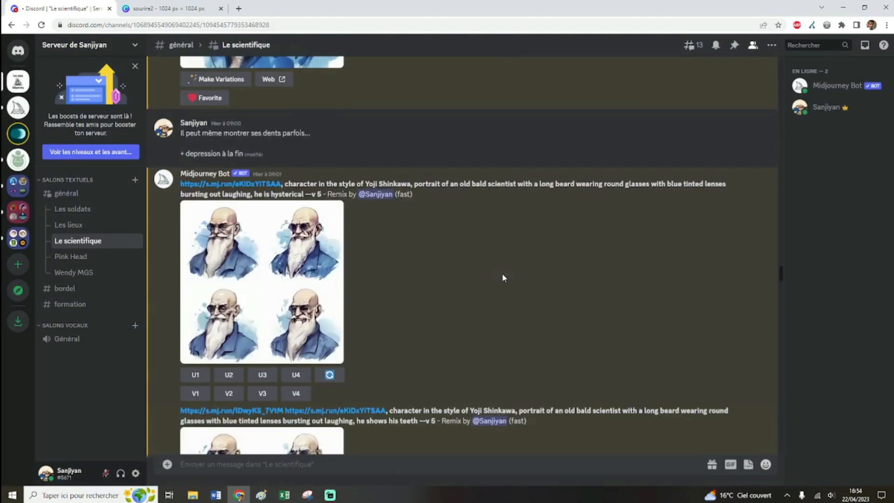
{"action": "left_click", "coordinate": [247, 189]}
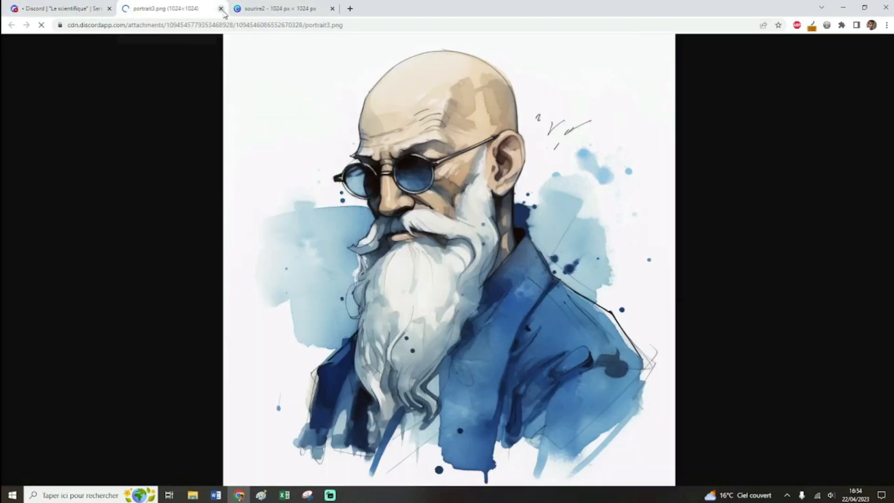
{"action": "left_click", "coordinate": [222, 9]}
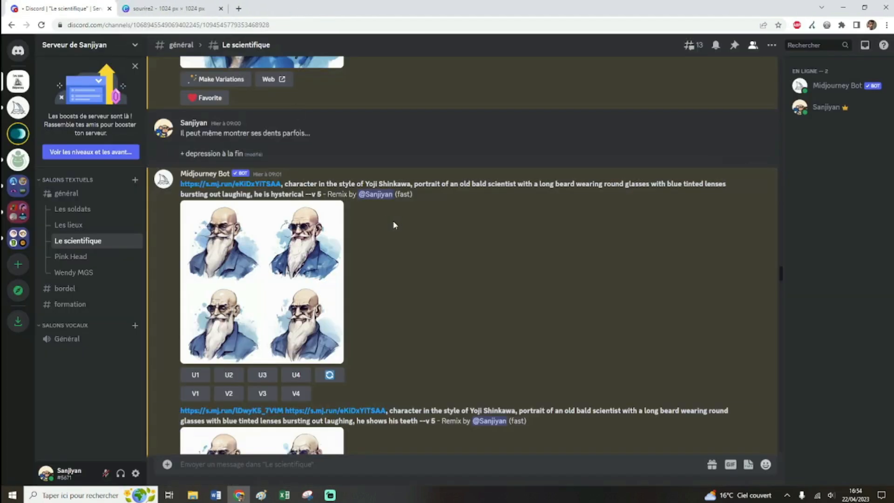
{"action": "scroll", "coordinate": [391, 222], "scroll_direction": "down", "scroll_amount": 1}
{"action": "left_click", "coordinate": [319, 246]}
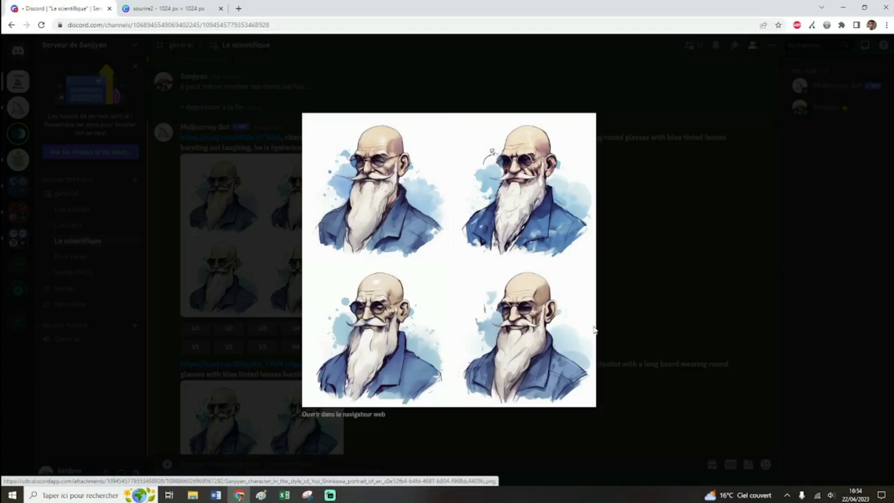
{"action": "left_click", "coordinate": [644, 299]}
Step: Examine the enlarged four-image grid of the remix whose prompt includes "he shows his teeth"
{"action": "scroll", "coordinate": [575, 282], "scroll_direction": "down", "scroll_amount": 3}
{"action": "scroll", "coordinate": [574, 283], "scroll_direction": "up", "scroll_amount": 1}
{"action": "left_click", "coordinate": [331, 300]}
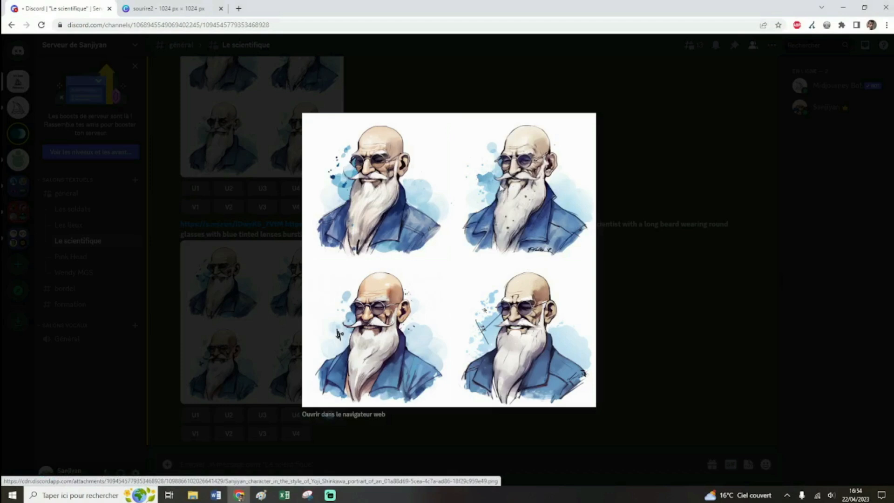
{"action": "left_click", "coordinate": [666, 285]}
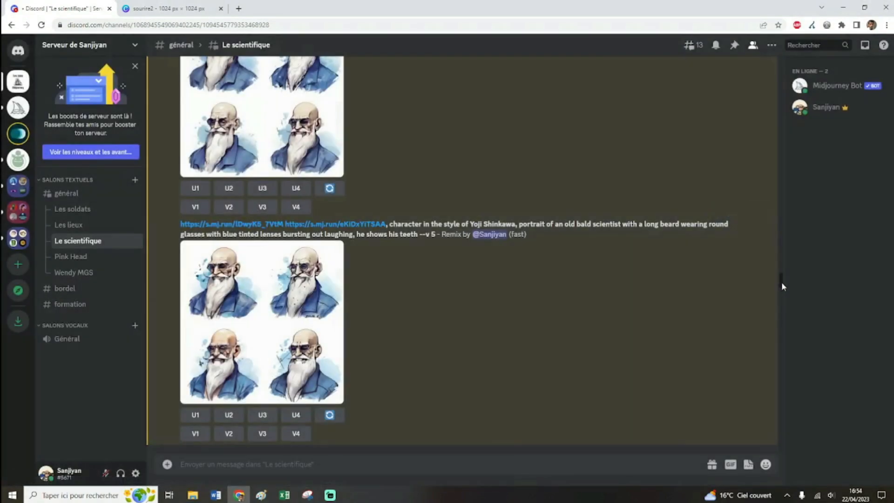
Step: Read the sad and defeated prompt under La tristesse, and view its enlarged image grid and the single portraits that follow
{"action": "left_click_drag", "start_coordinate": [781, 281], "coordinate": [781, 426]}
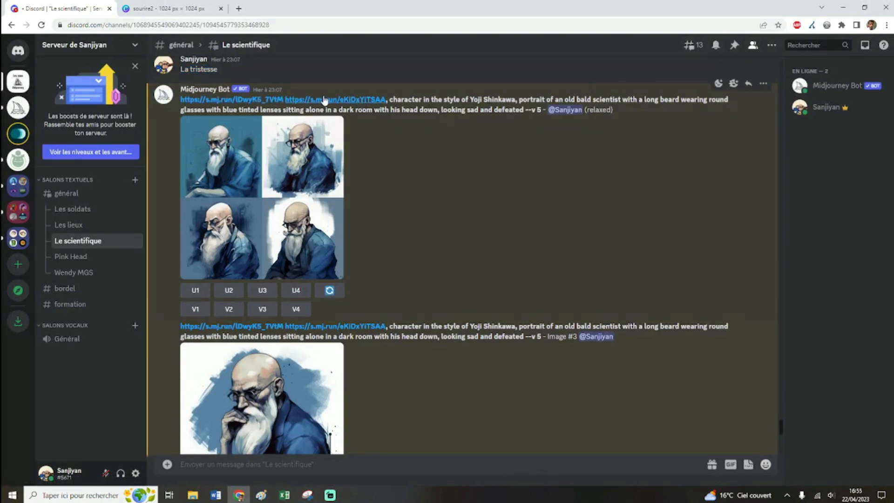
{"action": "left_click_drag", "start_coordinate": [283, 110], "coordinate": [522, 110]}
{"action": "left_click", "coordinate": [489, 172]}
{"action": "left_click", "coordinate": [524, 167]}
{"action": "left_click", "coordinate": [247, 166]}
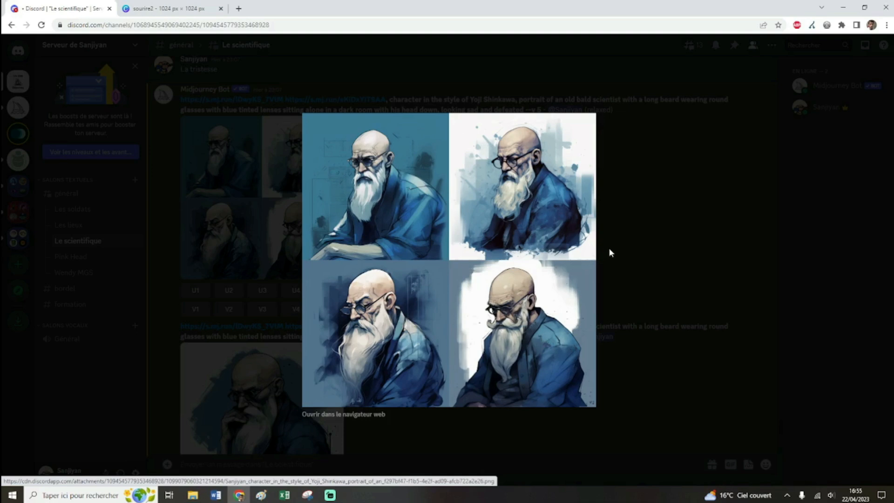
{"action": "key", "text": "Right"}
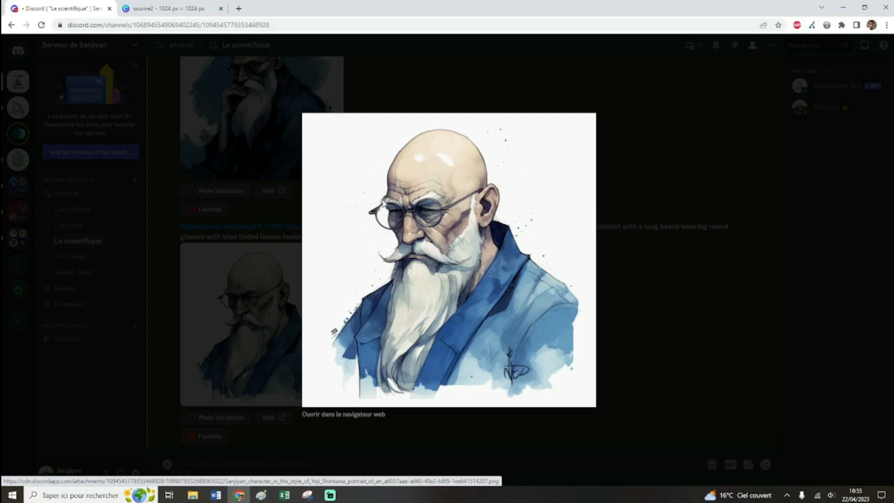
{"action": "key", "text": "Right"}
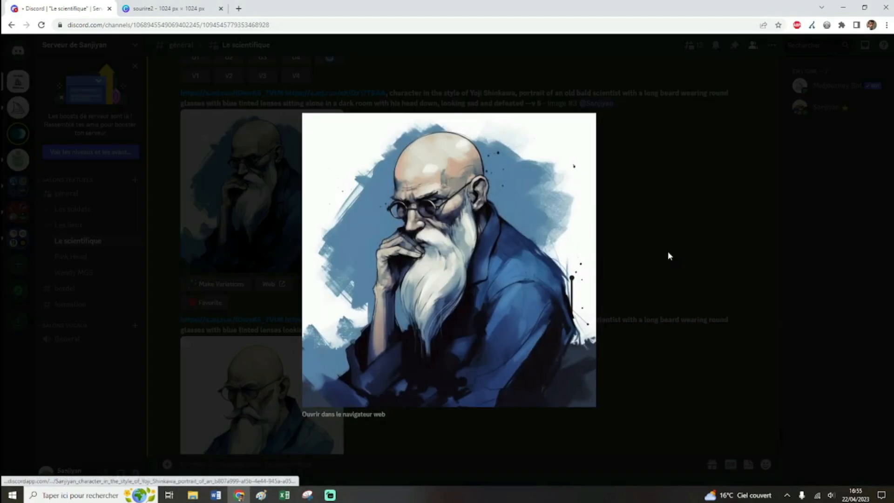
{"action": "left_click", "coordinate": [669, 253]}
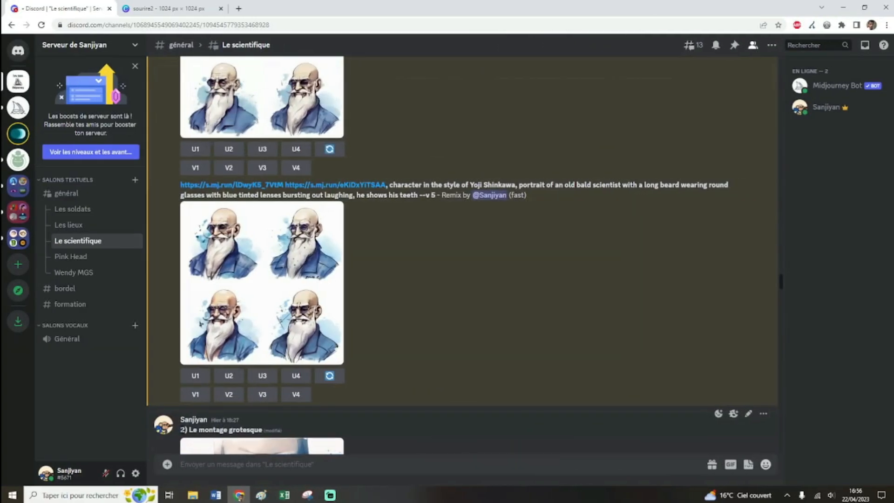
Step: Highlight the heading "2) Le montage grotesque" and view the enlarged portrait with the pasted cartoon grin
{"action": "left_click_drag", "start_coordinate": [181, 430], "coordinate": [275, 430]}
{"action": "scroll", "coordinate": [390, 399], "scroll_direction": "down", "scroll_amount": 4}
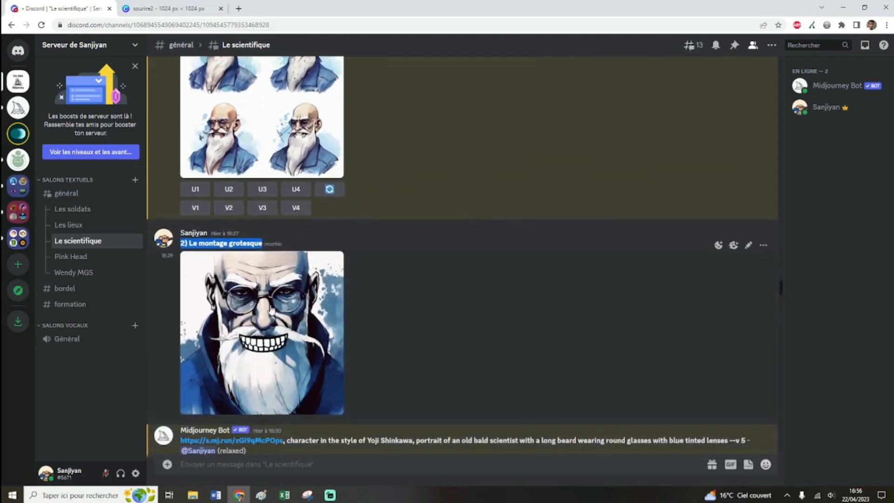
{"action": "left_click", "coordinate": [270, 304]}
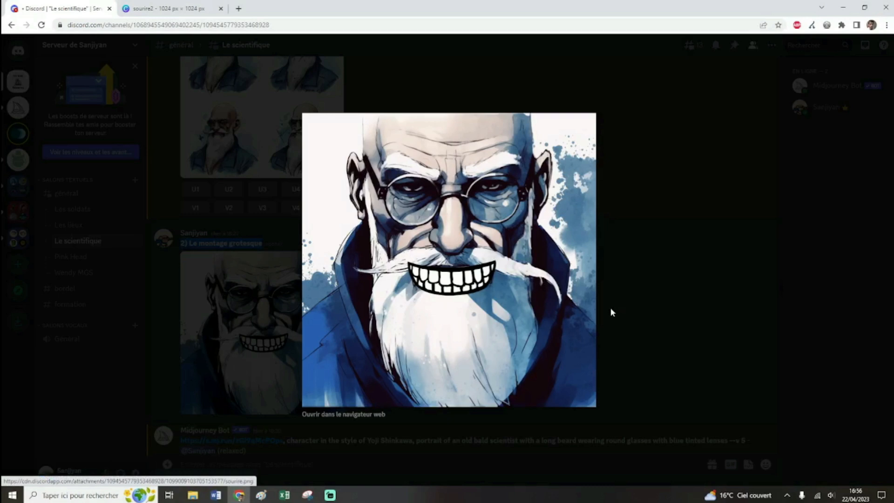
{"action": "left_click", "coordinate": [647, 305]}
Step: Open the image linked in the first prompt under Le montage grotesque, and close it again
{"action": "scroll", "coordinate": [508, 269], "scroll_direction": "down", "scroll_amount": 3}
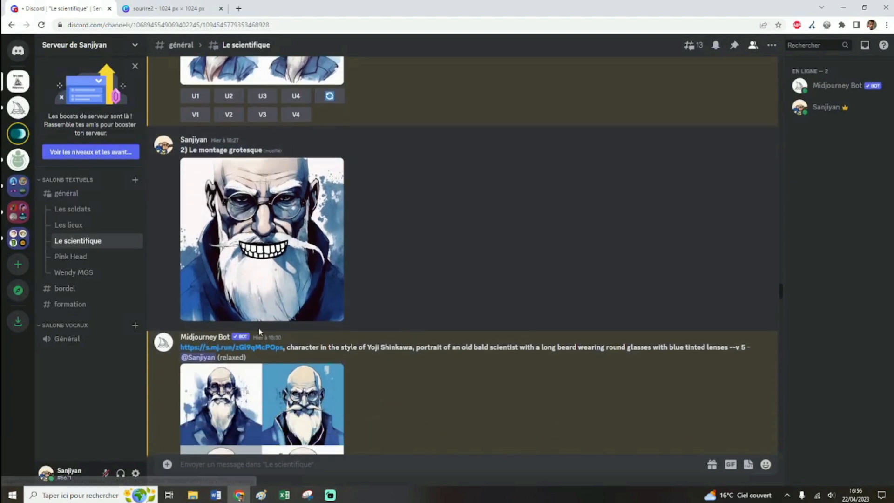
{"action": "scroll", "coordinate": [258, 328], "scroll_direction": "up", "scroll_amount": 3}
{"action": "left_click", "coordinate": [245, 441]}
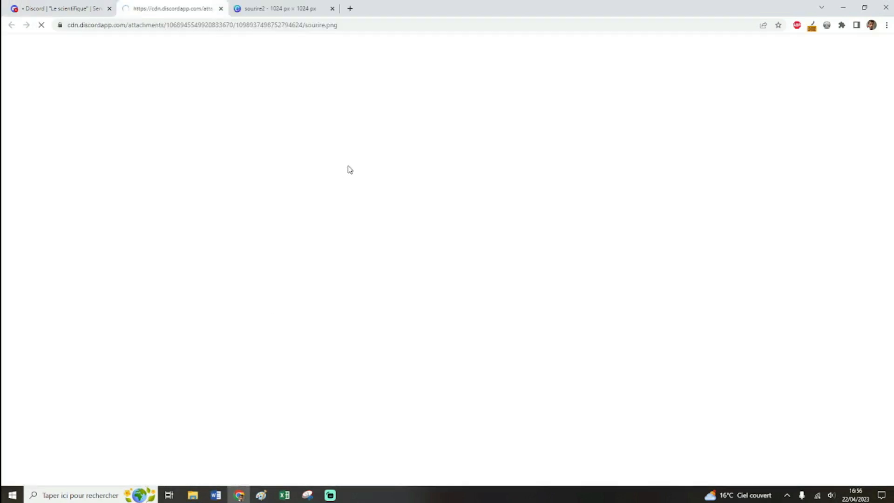
{"action": "left_click", "coordinate": [221, 9]}
Step: Read the montage prompt that contains no emotion wording, and compare its enlarged four-image grid with the cartoon-grin montage
{"action": "scroll", "coordinate": [289, 258], "scroll_direction": "down", "scroll_amount": 5}
{"action": "left_click_drag", "start_coordinate": [287, 255], "coordinate": [711, 254]}
{"action": "left_click", "coordinate": [497, 301]}
{"action": "left_click", "coordinate": [316, 301]}
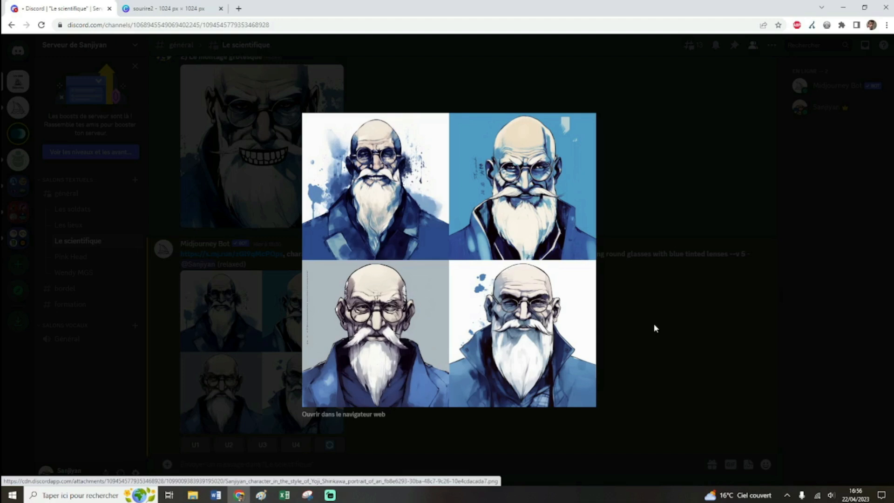
{"action": "left_click", "coordinate": [674, 347]}
{"action": "left_click", "coordinate": [300, 138]}
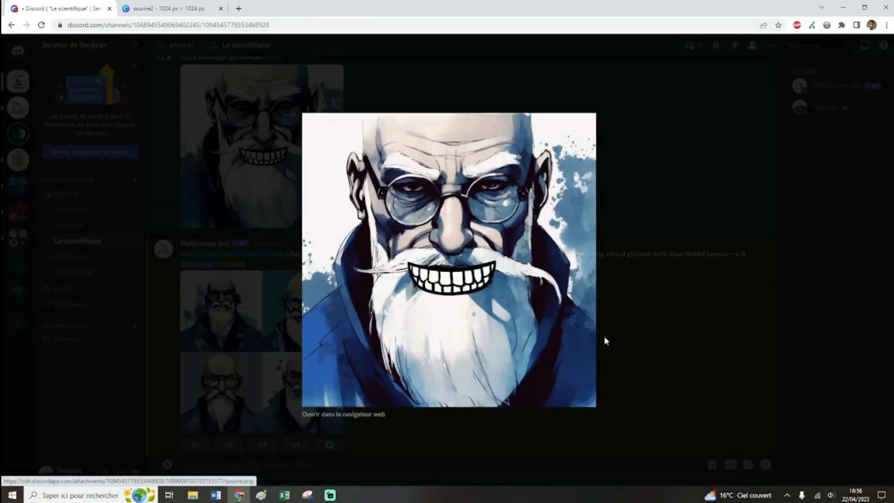
{"action": "left_click", "coordinate": [652, 357]}
Step: Highlight "bursting out laughing, he is hysterical" in the next montage-based prompt and enlarge its four-image grid
{"action": "left_click_drag", "start_coordinate": [306, 257], "coordinate": [181, 257]}
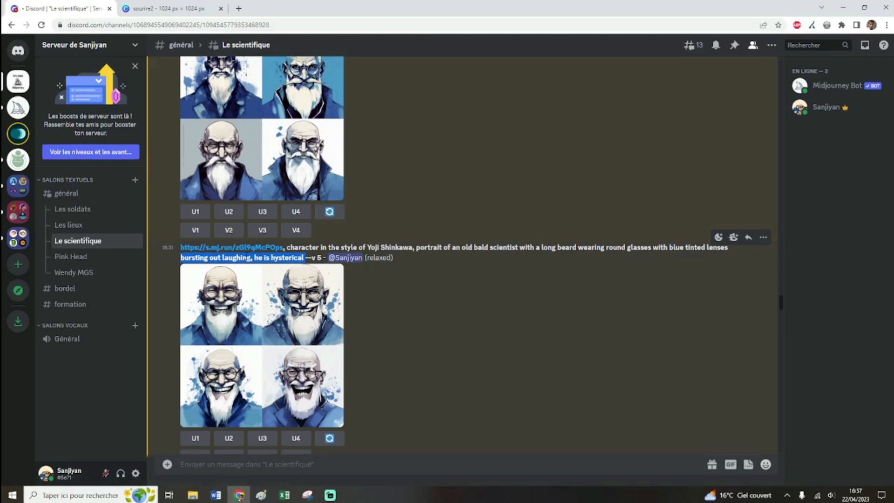
{"action": "left_click", "coordinate": [401, 332]}
{"action": "left_click", "coordinate": [287, 304]}
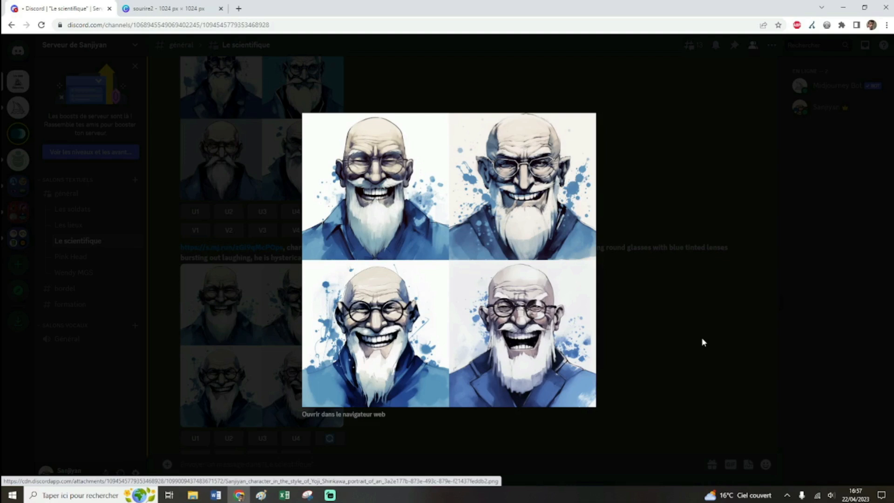
Step: View the enlarged four-image grid of the "bursting out laughing, he is hysterical" prompt that uses two reference links, and close it again
{"action": "left_click", "coordinate": [702, 337]}
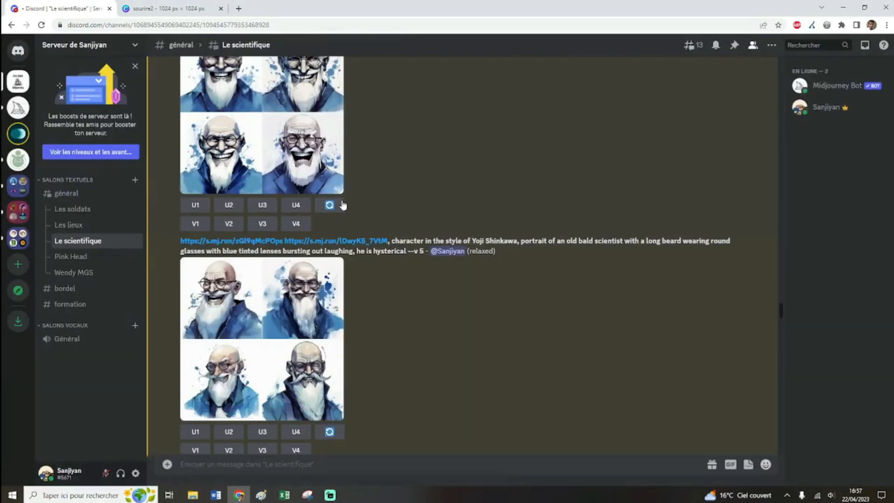
{"action": "left_click", "coordinate": [328, 295]}
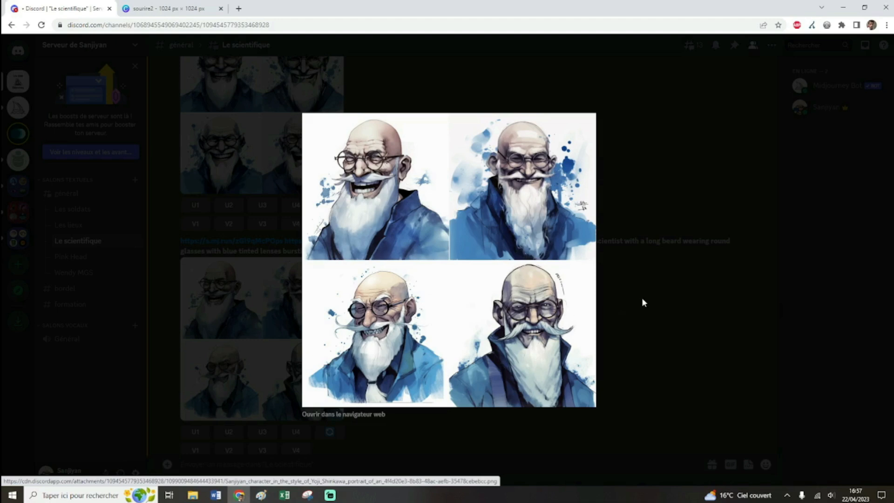
{"action": "left_click", "coordinate": [624, 293]}
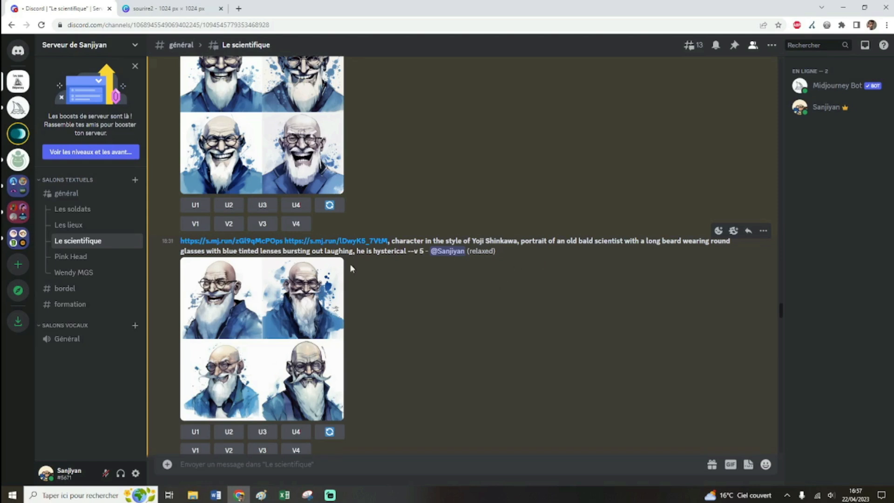
{"action": "left_click", "coordinate": [332, 280]}
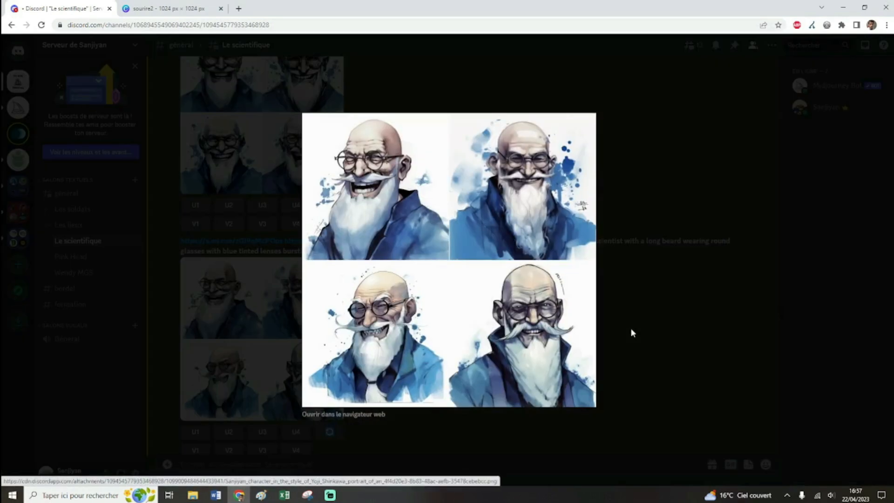
{"action": "left_click", "coordinate": [631, 332]}
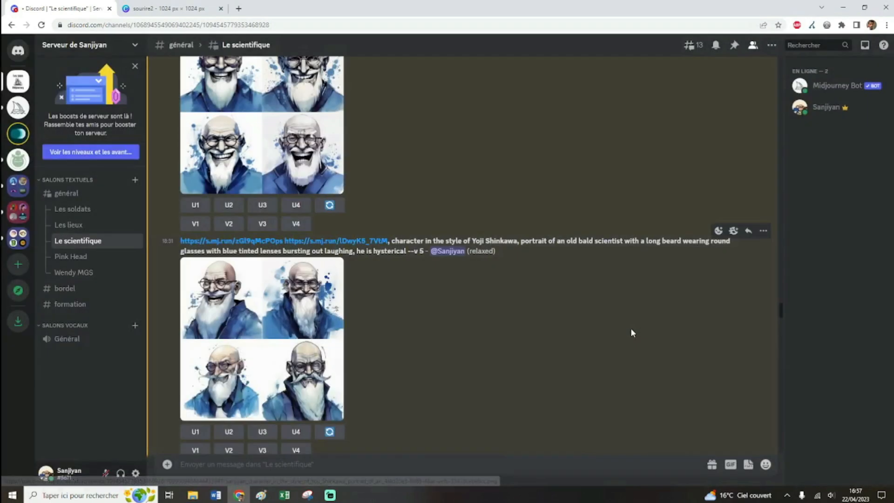
Step: View the enlarged cartoon-grin montage with solid blue lenses posted under "Le bleu des lunettes n'est pas hyper présent", and close it again
{"action": "scroll", "coordinate": [590, 312], "scroll_direction": "down", "scroll_amount": 1}
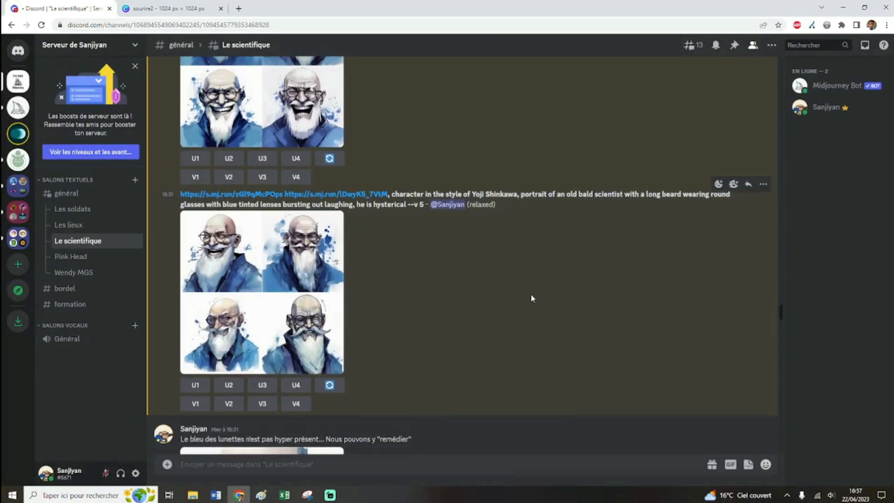
{"action": "scroll", "coordinate": [530, 298], "scroll_direction": "down", "scroll_amount": 3}
{"action": "left_click", "coordinate": [298, 364]}
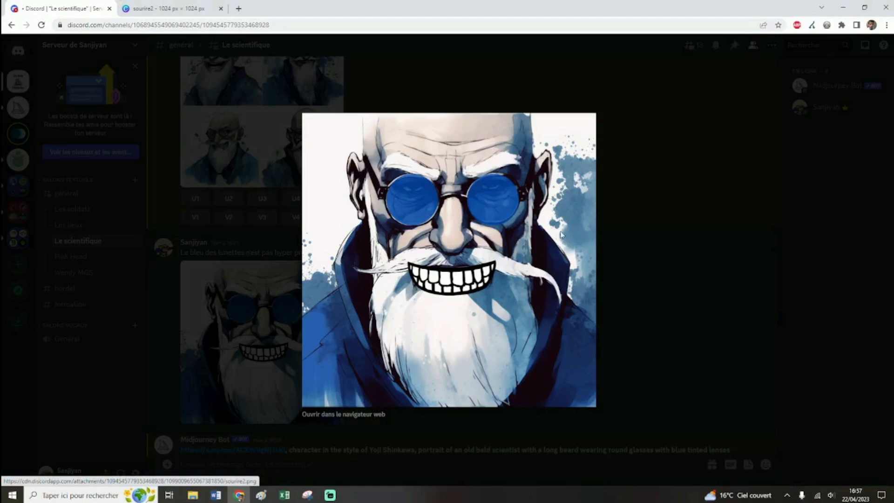
{"action": "left_click", "coordinate": [607, 332]}
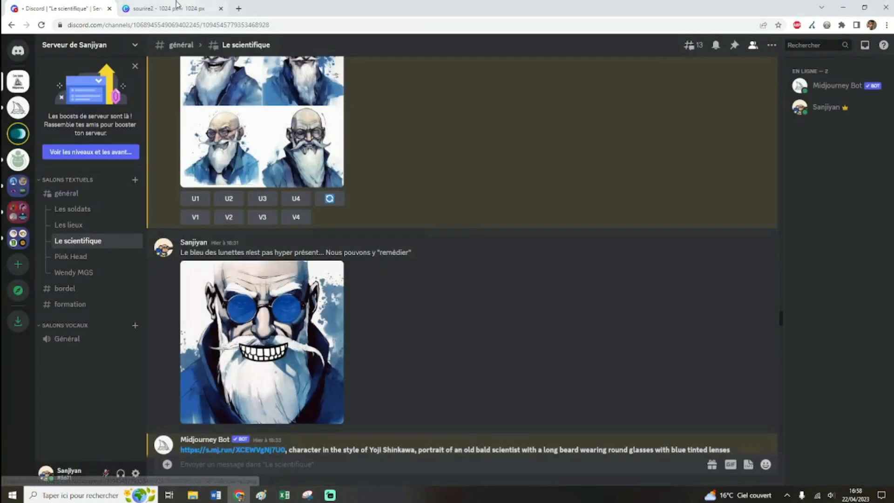
Step: Switch to the sourire2 design in Canva, move the right-hand lens's blue circle onto the forehead, check its transparency and put it back
{"action": "left_click", "coordinate": [167, 8]}
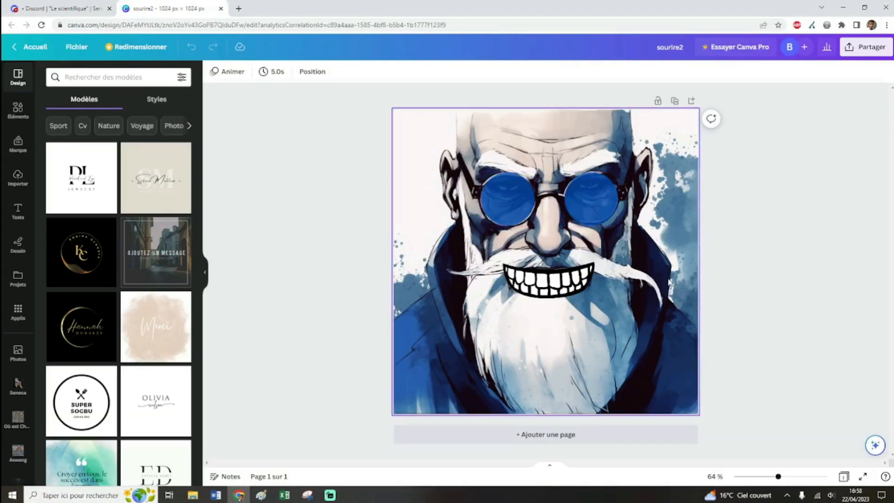
{"action": "left_click", "coordinate": [605, 215]}
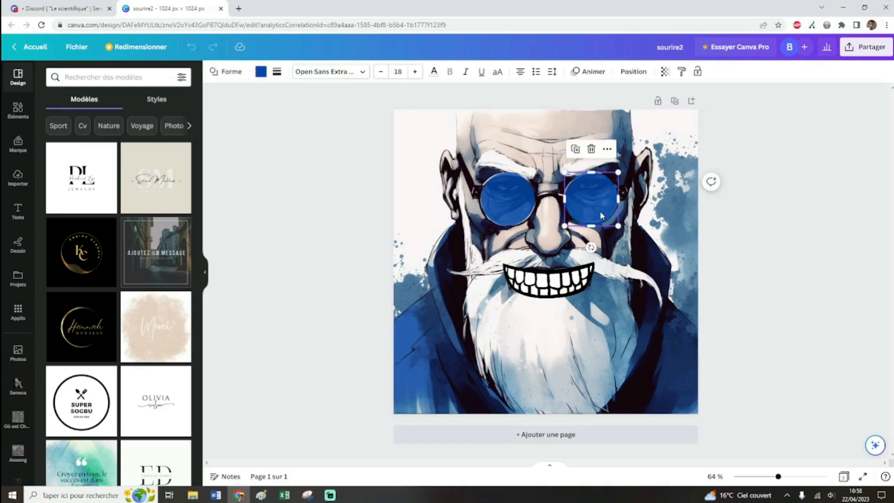
{"action": "left_click_drag", "start_coordinate": [600, 211], "coordinate": [550, 156]}
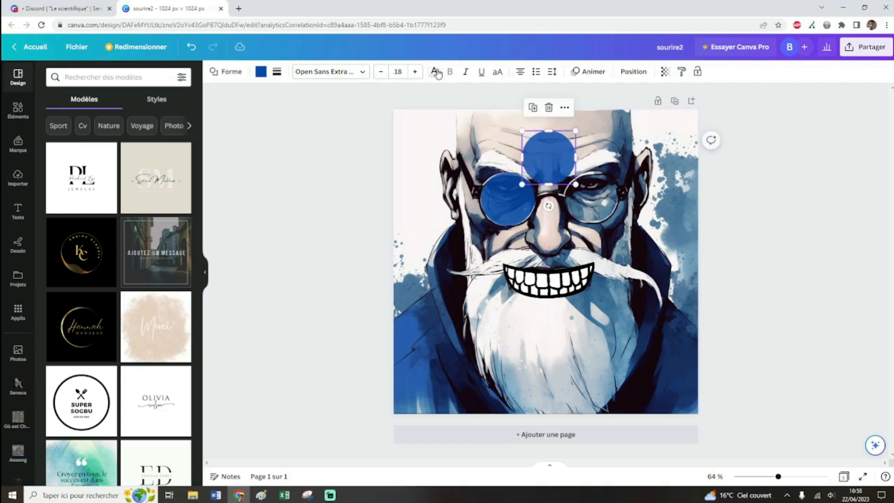
{"action": "left_click", "coordinate": [666, 72]}
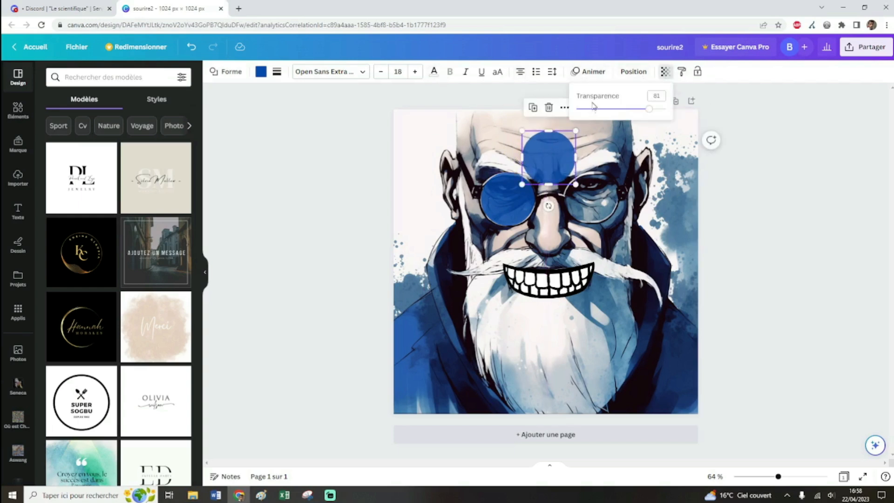
{"action": "mouse_move", "coordinate": [660, 110]}
{"action": "left_mouse_down"}
{"action": "mouse_move", "coordinate": [584, 109]}
{"action": "mouse_move", "coordinate": [657, 110]}
{"action": "left_mouse_up"}
{"action": "left_click_drag", "start_coordinate": [551, 161], "coordinate": [591, 196]}
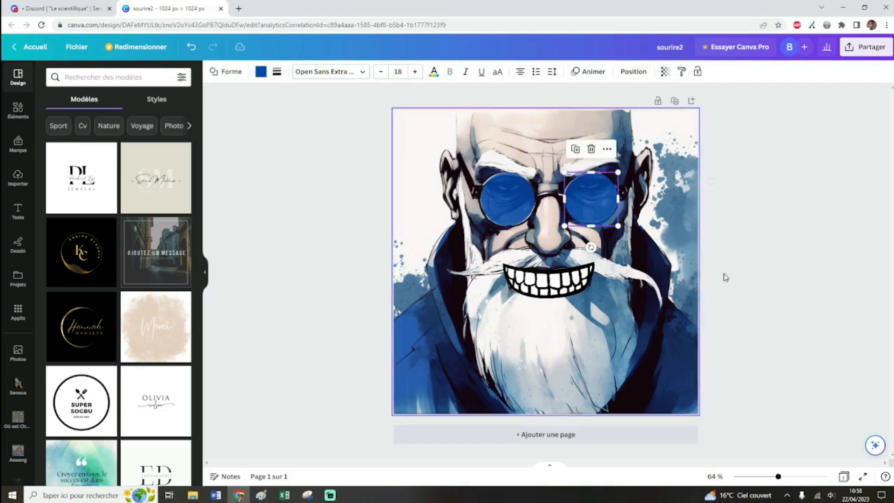
Step: Move the cartoon grin slightly up and to the right over the scientist's mouth
{"action": "left_click", "coordinate": [545, 274]}
{"action": "mouse_move", "coordinate": [545, 275]}
{"action": "left_mouse_down"}
{"action": "mouse_move", "coordinate": [493, 307]}
{"action": "mouse_move", "coordinate": [543, 281]}
{"action": "mouse_move", "coordinate": [545, 321]}
{"action": "mouse_move", "coordinate": [549, 281]}
{"action": "left_mouse_up"}
{"action": "left_click", "coordinate": [758, 318]}
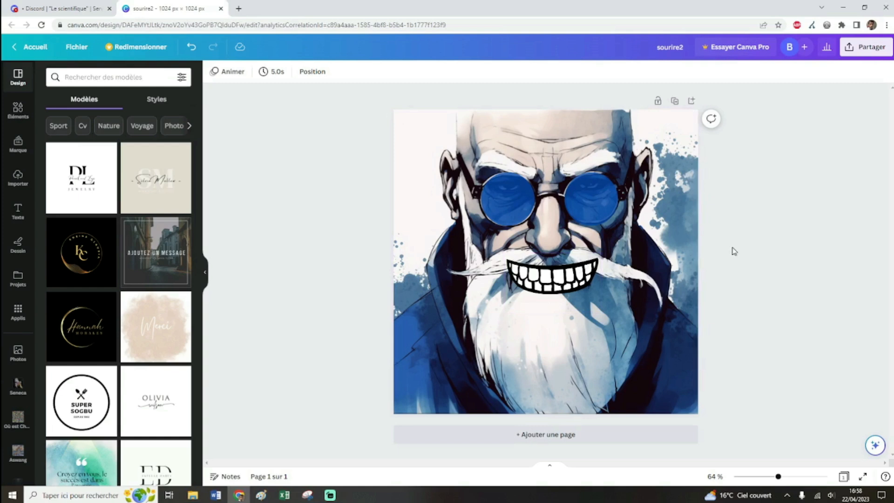
Step: Return to Discord, open the reference image linked in the prompt below the blue-lens montage, and close it again
{"action": "key", "text": "ctrl+shift+Tab"}
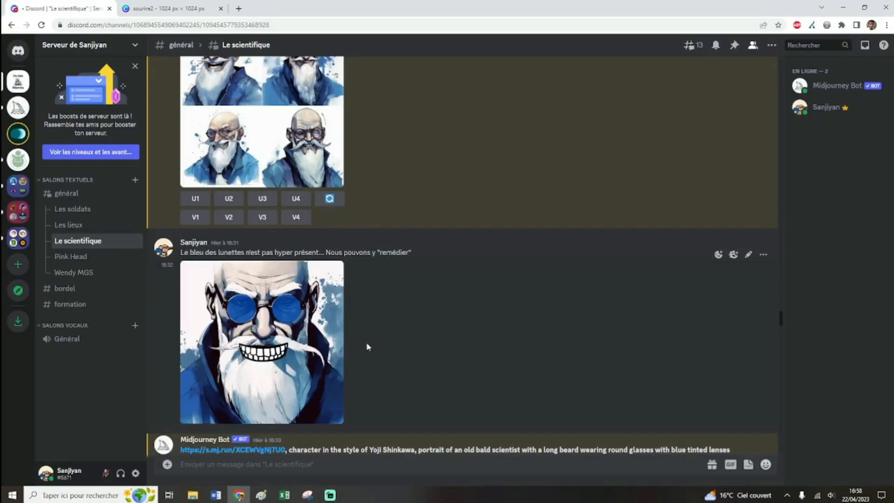
{"action": "left_click", "coordinate": [244, 450]}
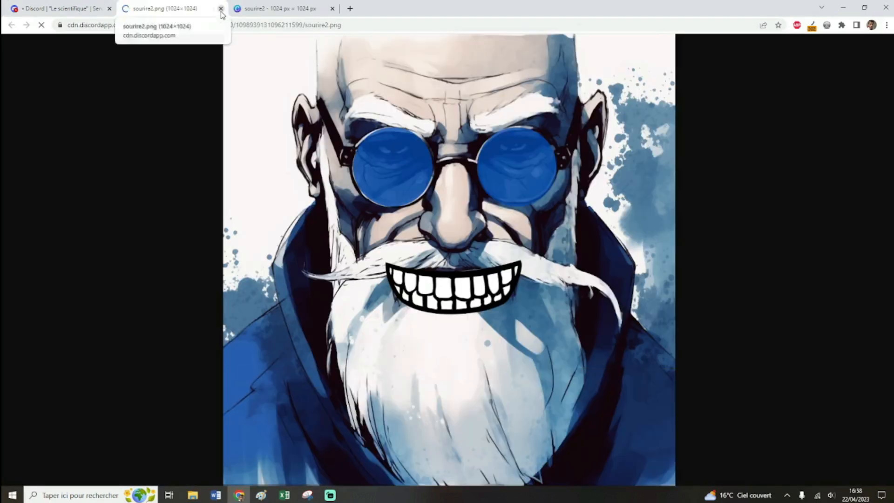
{"action": "left_click", "coordinate": [221, 8]}
Step: View the enlarged four-image grid generated from the blue-lens montage and the laughing portrait with a blue background posted after it
{"action": "scroll", "coordinate": [396, 262], "scroll_direction": "down", "scroll_amount": 2}
{"action": "left_click", "coordinate": [249, 317]}
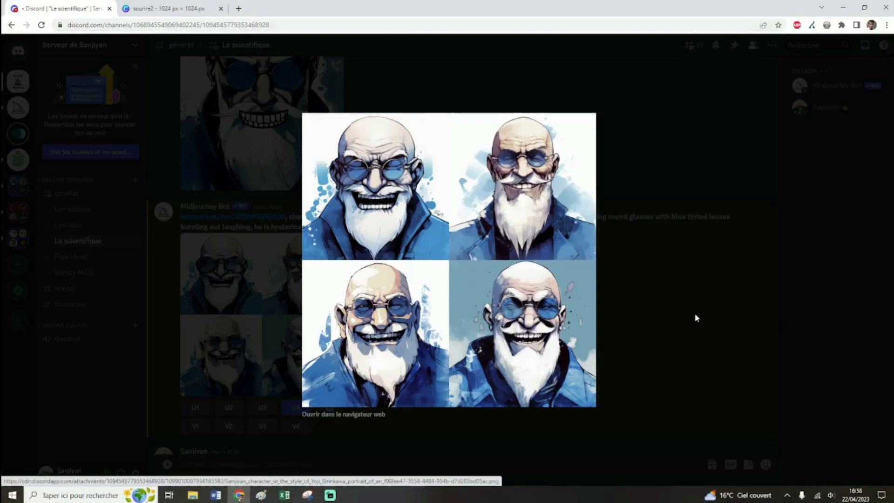
{"action": "key", "text": "Right"}
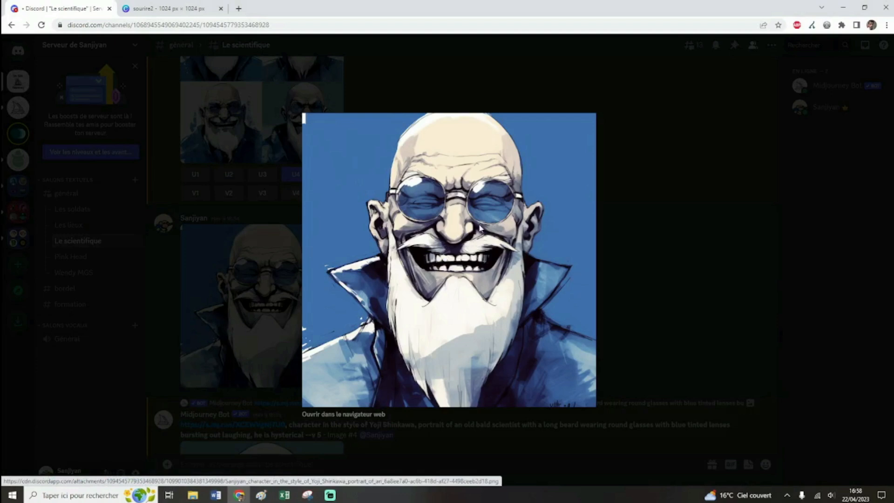
{"action": "left_click", "coordinate": [617, 309]}
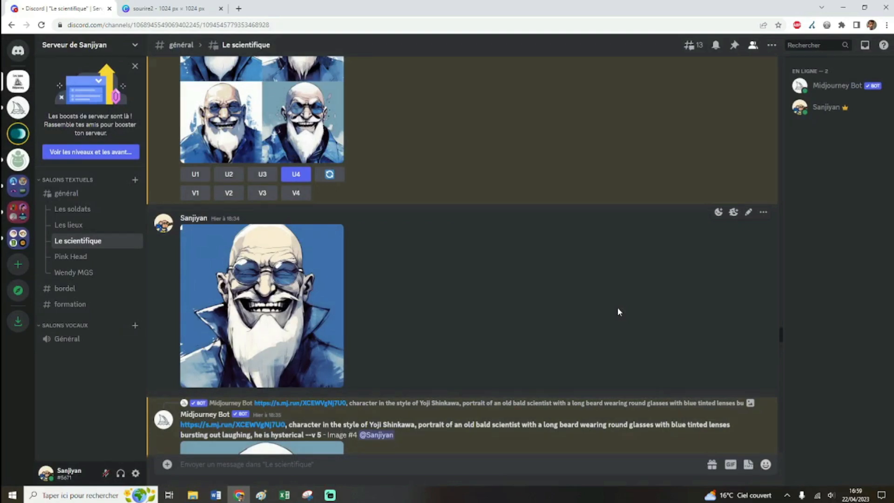
Step: View the enlarged upscale of Image #4 from the blue-lens montage prompt, and close it again
{"action": "scroll", "coordinate": [564, 279], "scroll_direction": "up", "scroll_amount": 1}
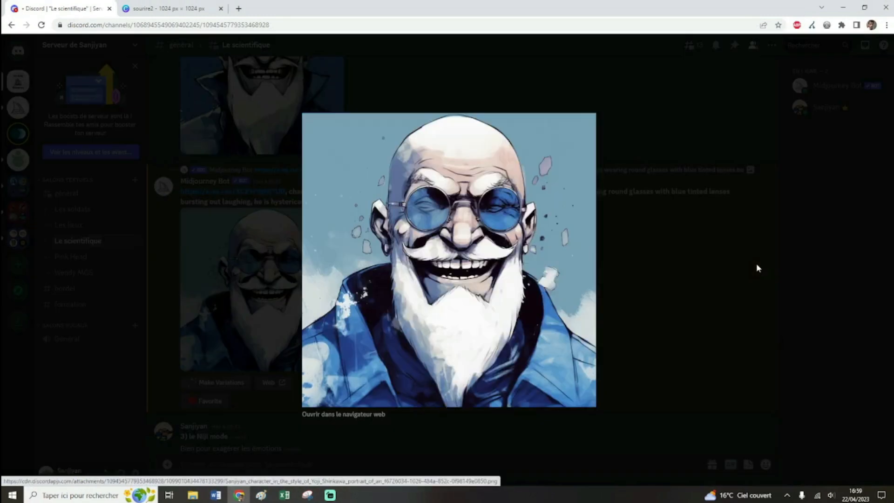
{"action": "left_click", "coordinate": [683, 264]}
{"action": "scroll", "coordinate": [525, 244], "scroll_direction": "down", "scroll_amount": 1}
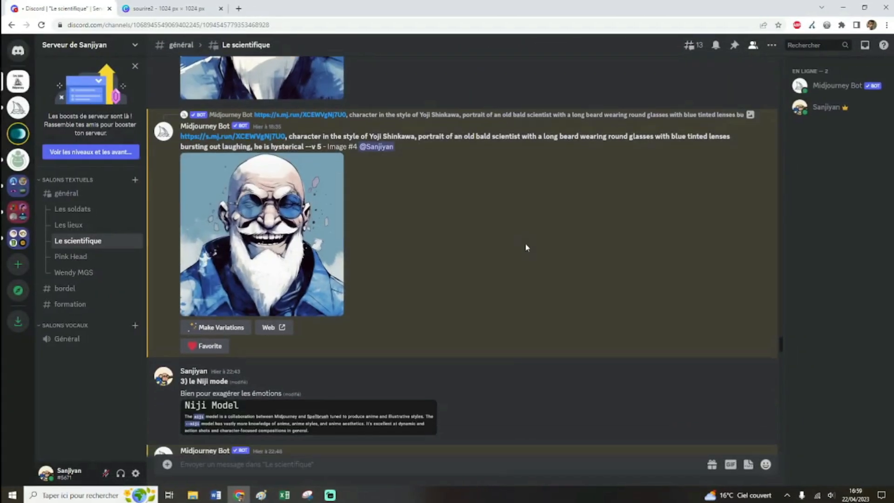
Step: Highlight the heading "le Niji mode" and read the enlarged Niji Model description below it
{"action": "scroll", "coordinate": [525, 244], "scroll_direction": "down", "scroll_amount": 1}
{"action": "left_click_drag", "start_coordinate": [189, 343], "coordinate": [227, 343]}
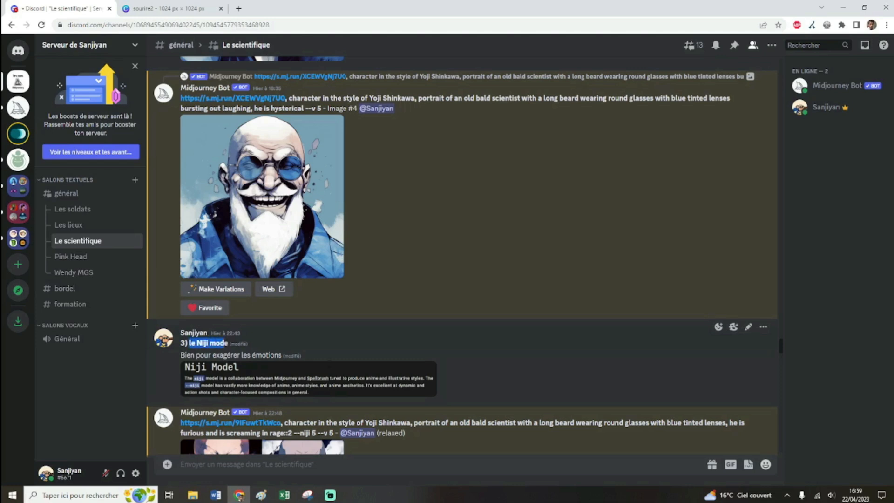
{"action": "left_click", "coordinate": [433, 305]}
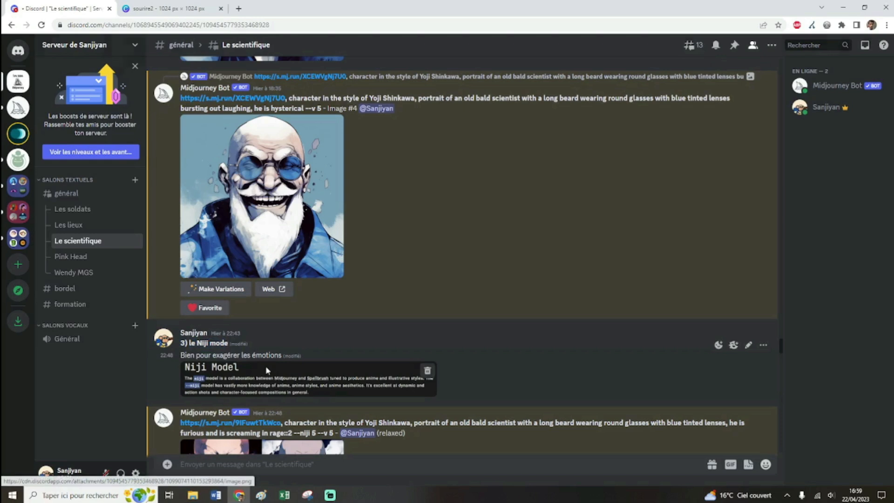
{"action": "left_click", "coordinate": [425, 368]}
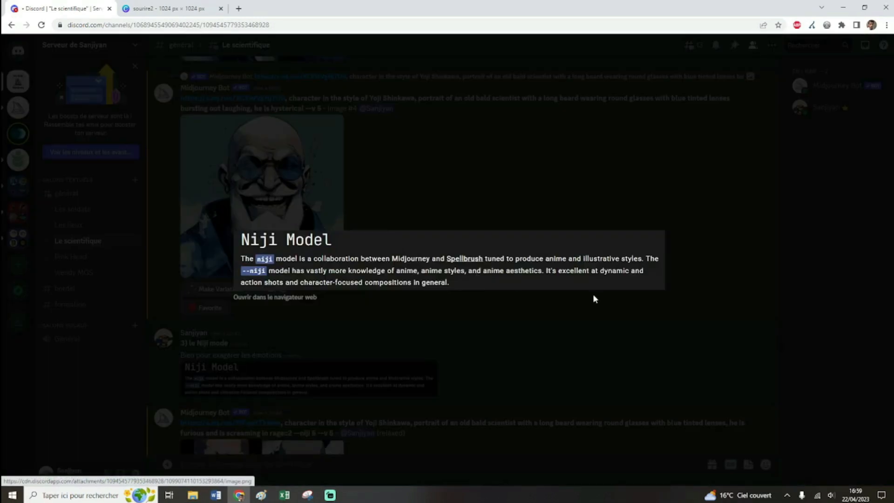
{"action": "left_click", "coordinate": [580, 321]}
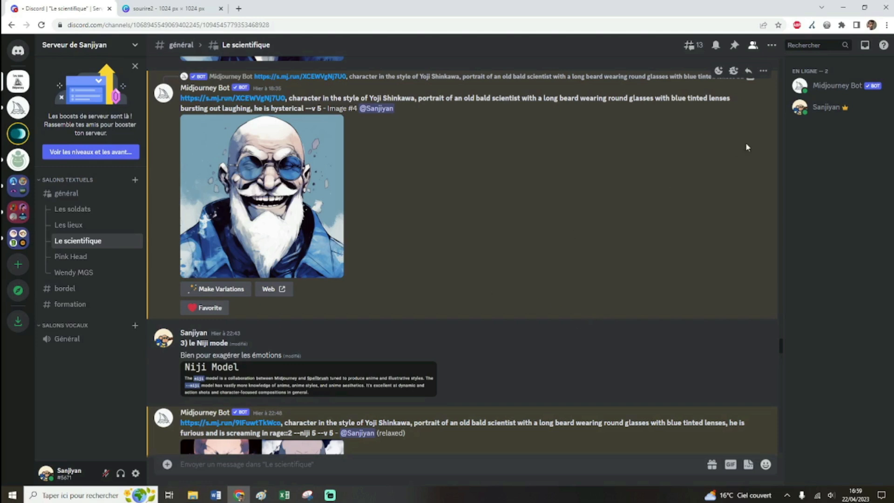
Step: Search the Discord server's messages for "scream"
{"action": "left_click", "coordinate": [815, 45]}
{"action": "type", "text": "scream"}
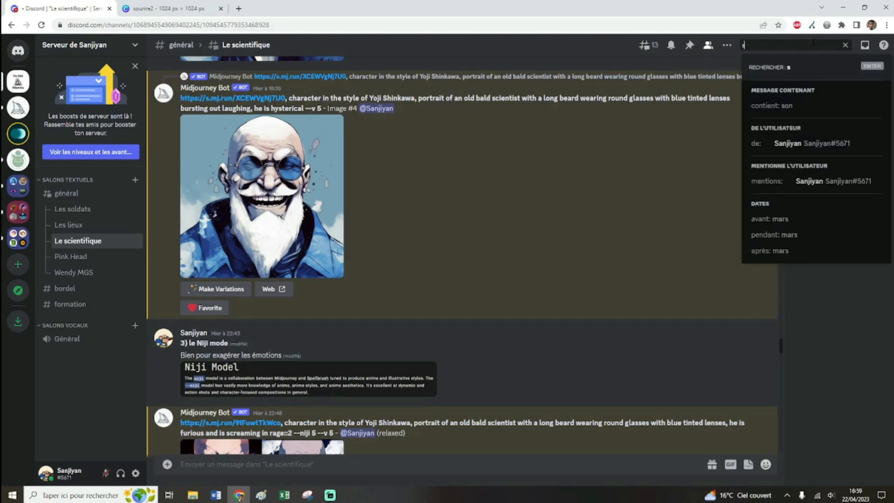
{"action": "key", "text": "Return"}
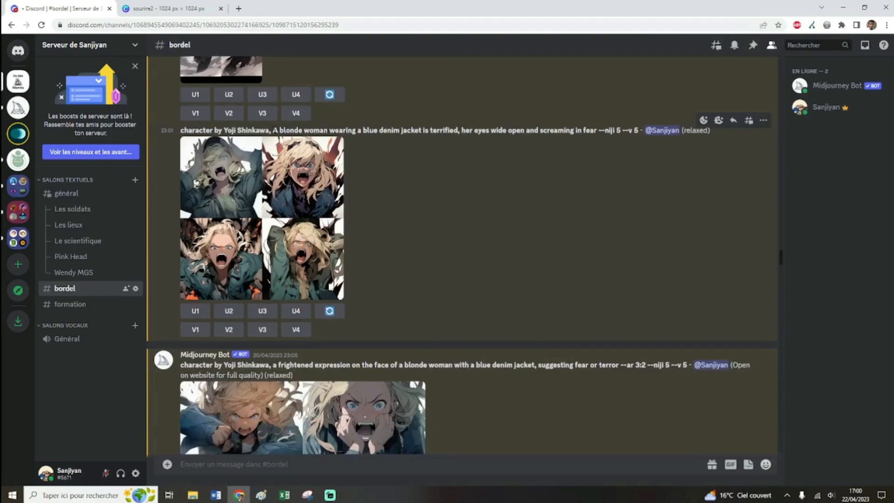
Step: Highlight the terrified blonde woman description in the bordel channel's niji prompt and enlarge its four-image grid
{"action": "left_click_drag", "start_coordinate": [272, 130], "coordinate": [456, 130]}
{"action": "left_click", "coordinate": [443, 174]}
{"action": "left_click", "coordinate": [438, 135]}
{"action": "left_click", "coordinate": [292, 220]}
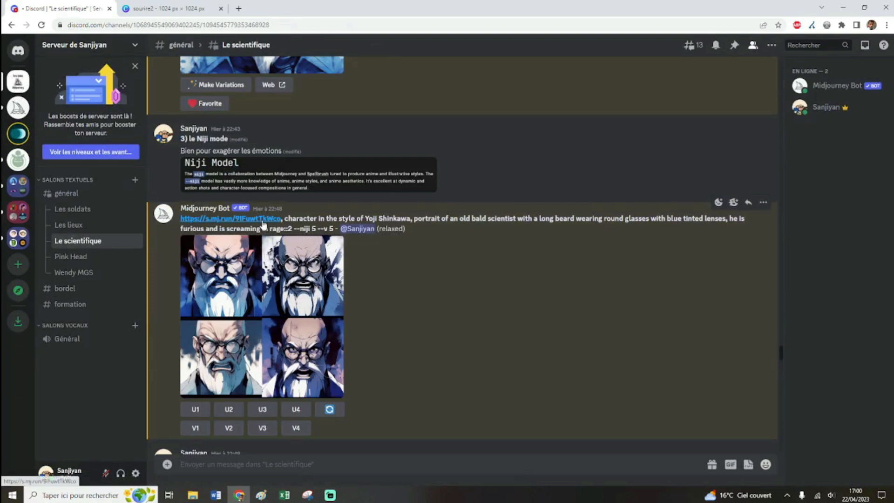
Step: View the portrait linked in the scientist's first niji prompt, and highlight that prompt's text from "character in the style" to "rage::2"
{"action": "left_click", "coordinate": [265, 227]}
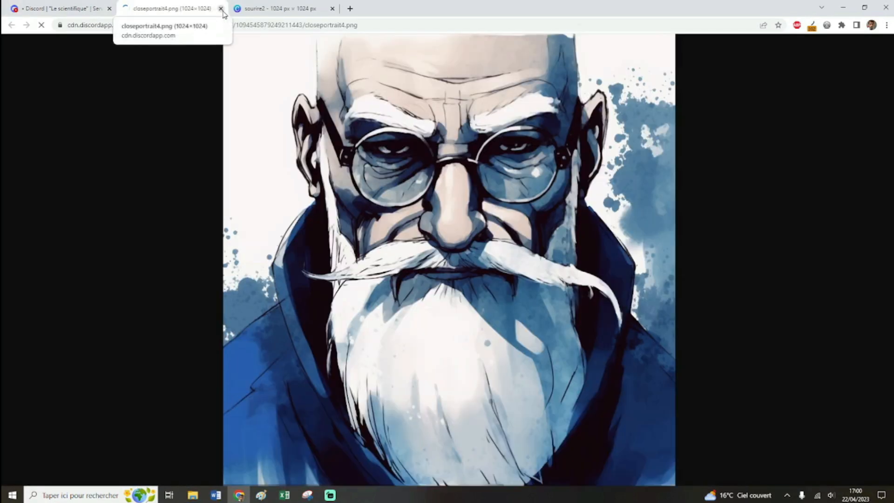
{"action": "left_click", "coordinate": [221, 9]}
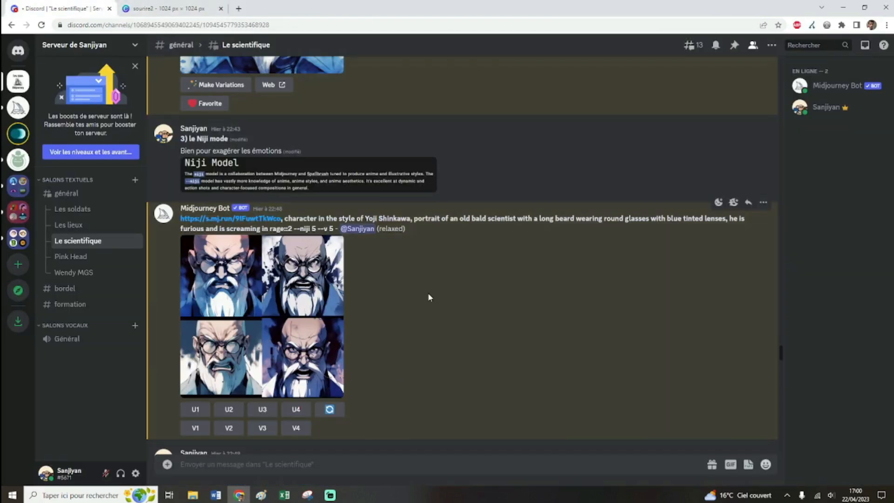
{"action": "left_click_drag", "start_coordinate": [729, 218], "coordinate": [285, 219]}
{"action": "left_click", "coordinate": [295, 227]}
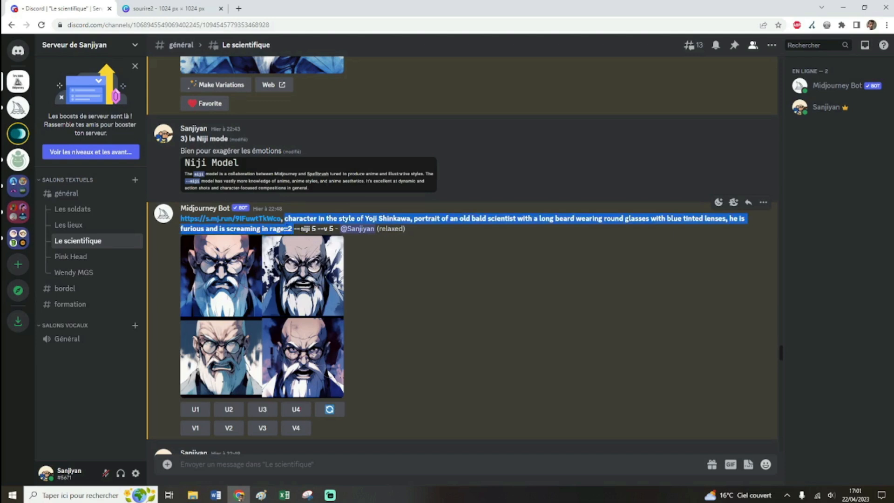
{"action": "left_click", "coordinate": [454, 313]}
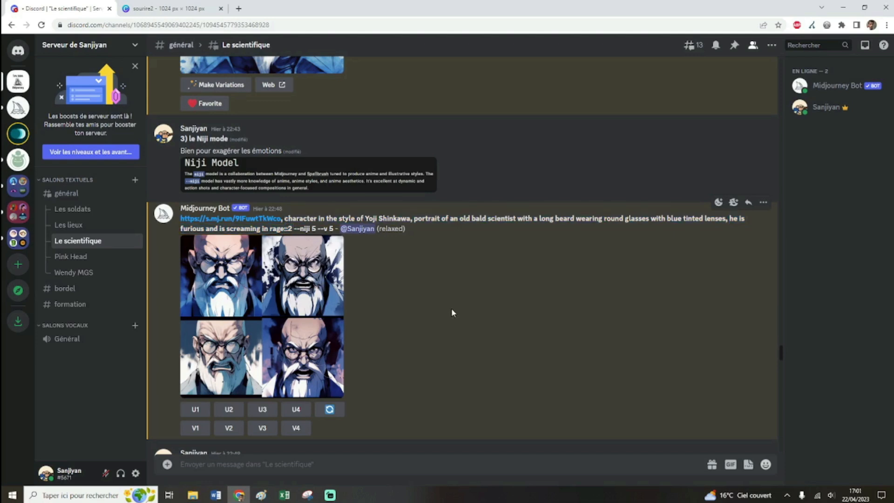
Step: View the enlarged four-image grid of the furious scientist, and highlight "--niji 5" in its prompt
{"action": "left_click", "coordinate": [280, 285]}
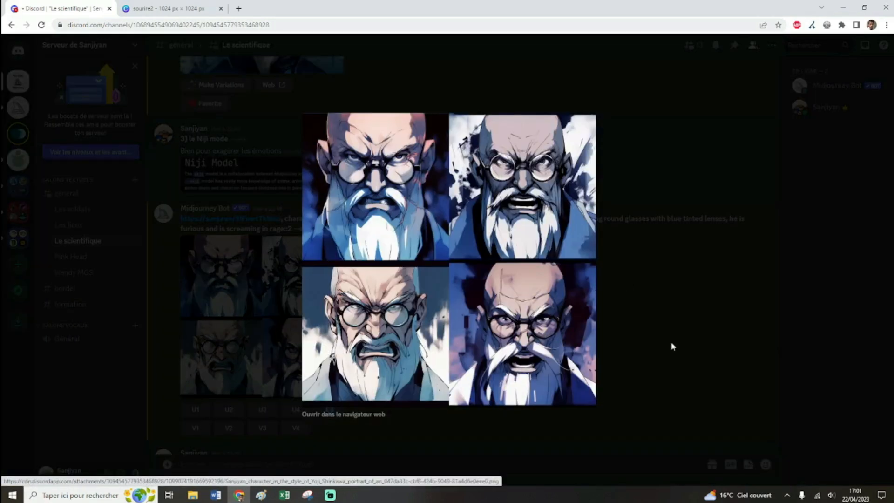
{"action": "left_click", "coordinate": [638, 331]}
{"action": "mouse_move", "coordinate": [296, 229]}
{"action": "left_mouse_down"}
{"action": "mouse_move", "coordinate": [316, 229]}
{"action": "mouse_move", "coordinate": [292, 228]}
{"action": "left_mouse_up"}
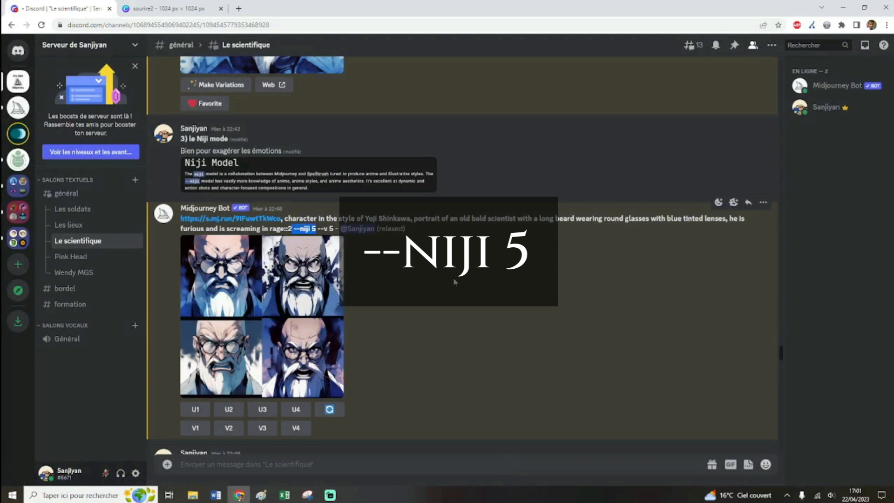
{"action": "left_click", "coordinate": [454, 277]}
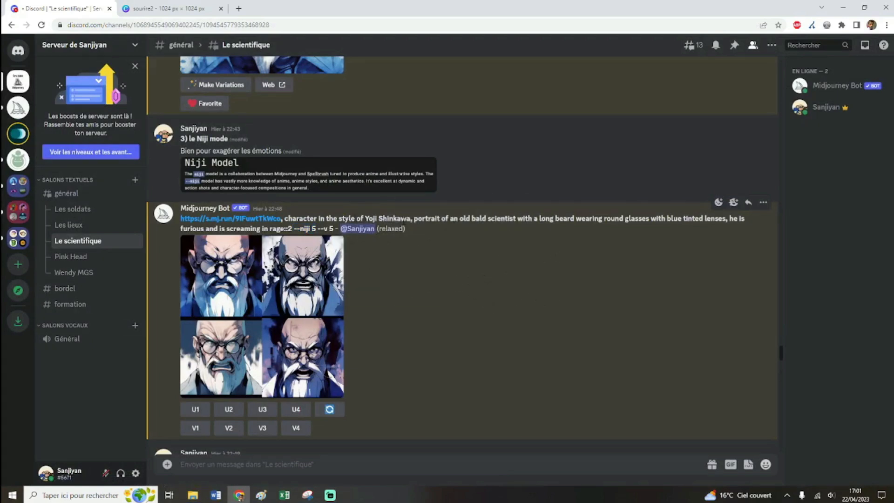
Step: Highlight "character in the style of Yoji Shinkawa" in the first niji prompt and inspect its furious scientist grid at full size in the browser
{"action": "left_click_drag", "start_coordinate": [410, 219], "coordinate": [284, 218]}
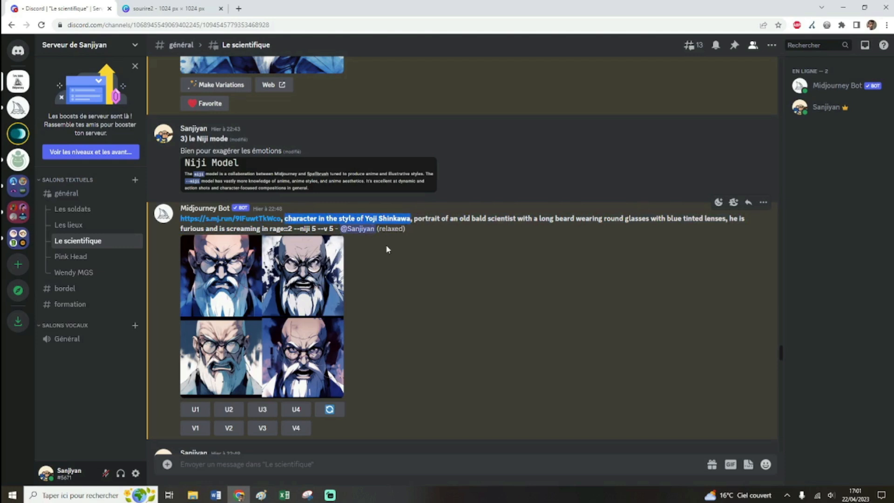
{"action": "left_click", "coordinate": [315, 261]}
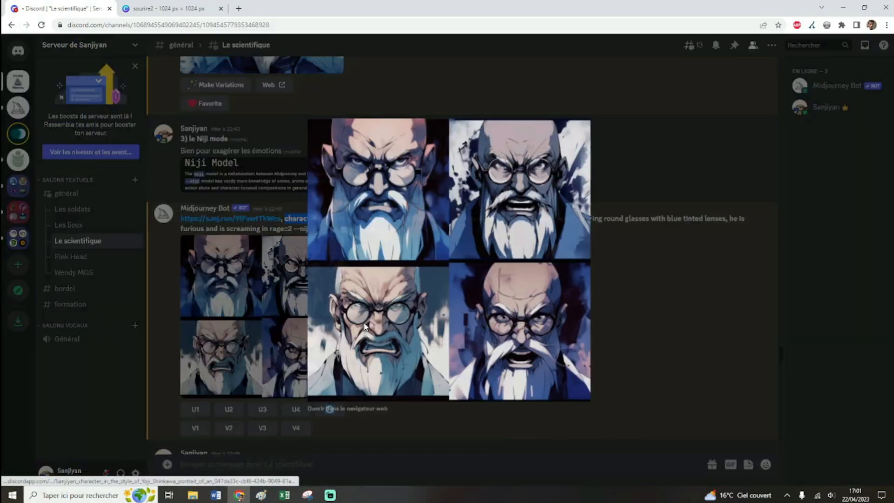
{"action": "left_click", "coordinate": [371, 416]}
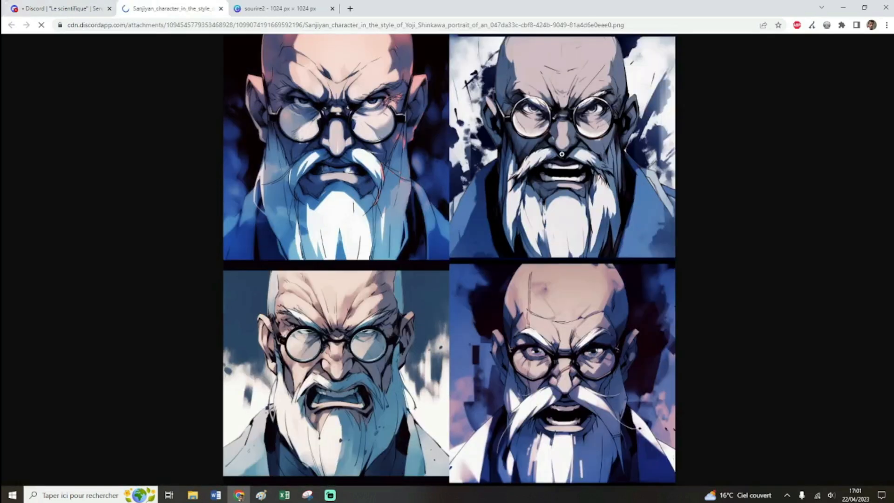
{"action": "left_click", "coordinate": [576, 213]}
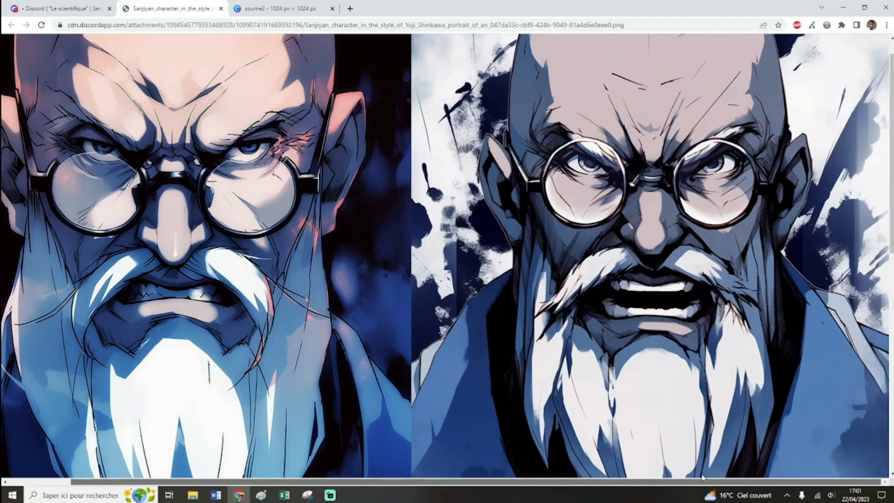
{"action": "left_click_drag", "start_coordinate": [710, 485], "coordinate": [648, 484]}
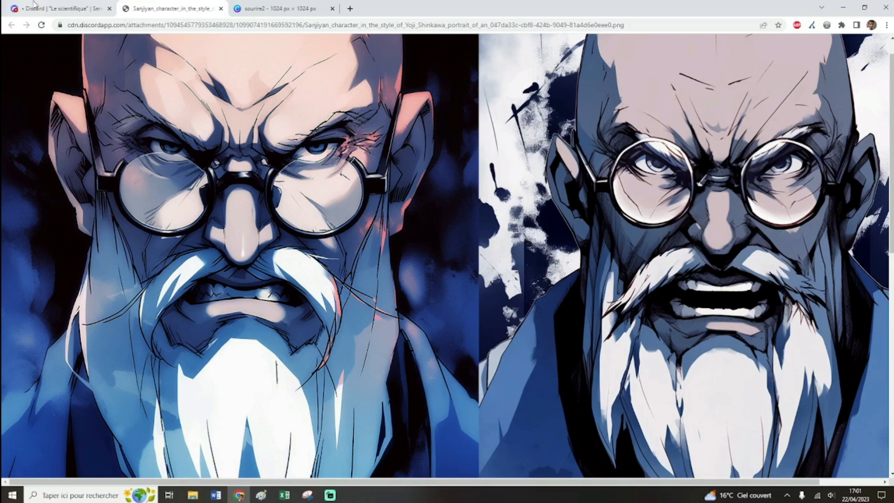
{"action": "left_click", "coordinate": [54, 7]}
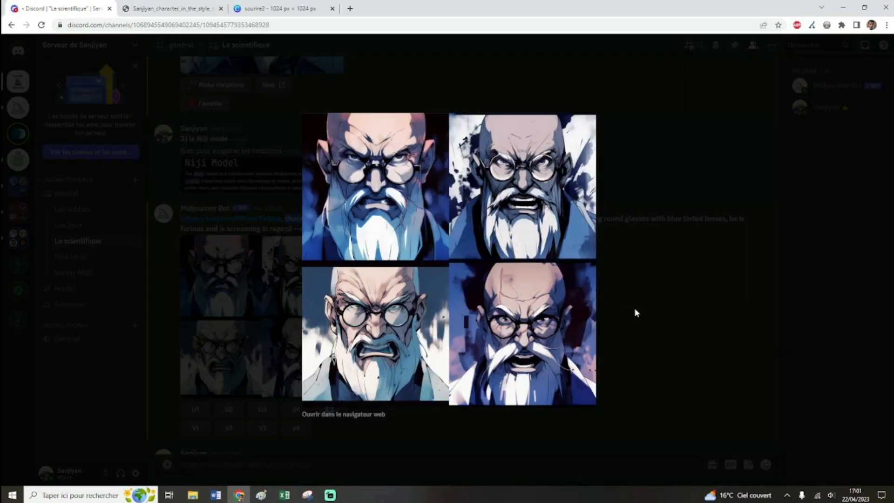
{"action": "left_click", "coordinate": [634, 309]}
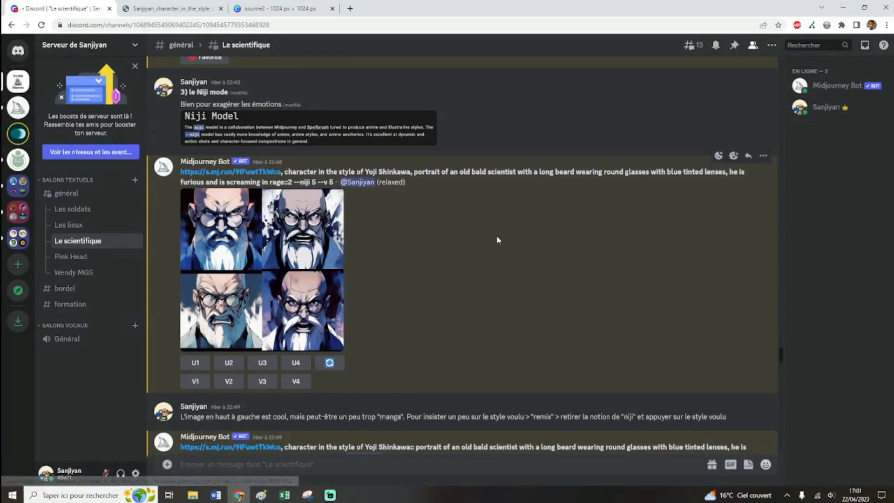
Step: Highlight "character in the style of Yoji Shinkawa::" and "--v 5" in the remix prompt, and "--niji 5" in the original prompt
{"action": "scroll", "coordinate": [496, 235], "scroll_direction": "down", "scroll_amount": 2}
{"action": "left_click_drag", "start_coordinate": [414, 354], "coordinate": [285, 354]}
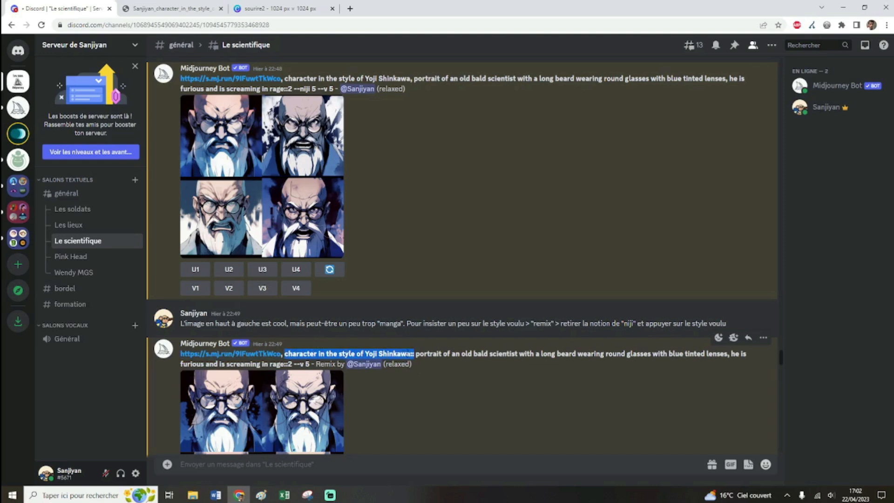
{"action": "left_click", "coordinate": [413, 354]}
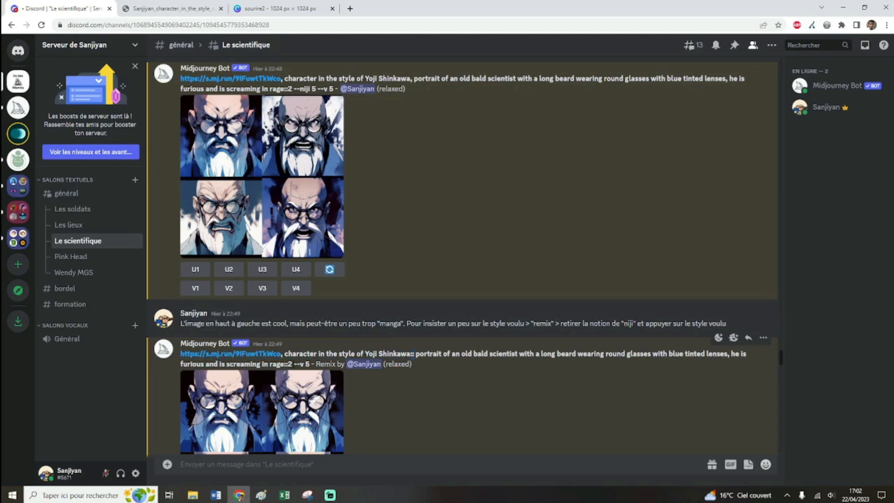
{"action": "left_click_drag", "start_coordinate": [294, 363], "coordinate": [333, 364]}
{"action": "left_click_drag", "start_coordinate": [317, 88], "coordinate": [292, 88]}
{"action": "left_click", "coordinate": [362, 149]}
Step: Draft a remix prompt for the first image with "::" after "Yoji Shinkawa" and "--niji 5" removed, and discard it without sending
{"action": "left_click", "coordinate": [195, 288]}
{"action": "left_click", "coordinate": [429, 275]}
{"action": "key", "text": "BackSpace"}
{"action": "type", "text": ":: portrait of an old bald"}
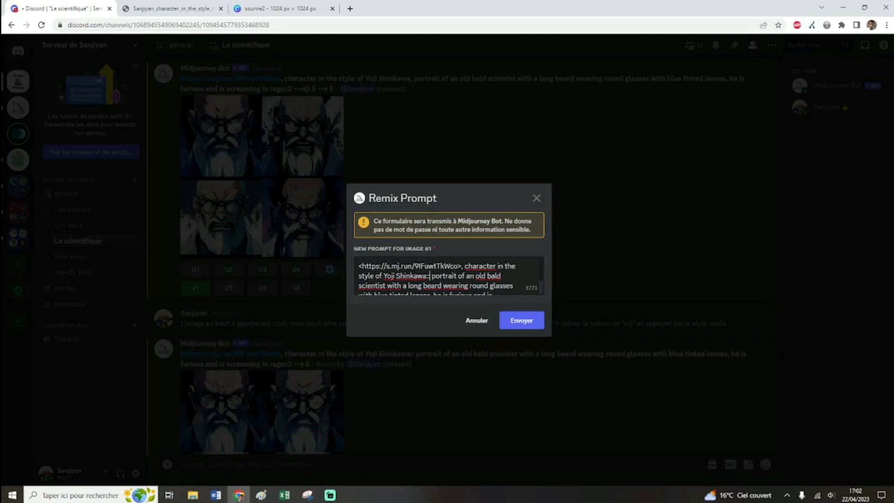
{"action": "scroll", "coordinate": [449, 276], "scroll_direction": "down", "scroll_amount": 2}
{"action": "left_click_drag", "start_coordinate": [444, 286], "coordinate": [425, 286]}
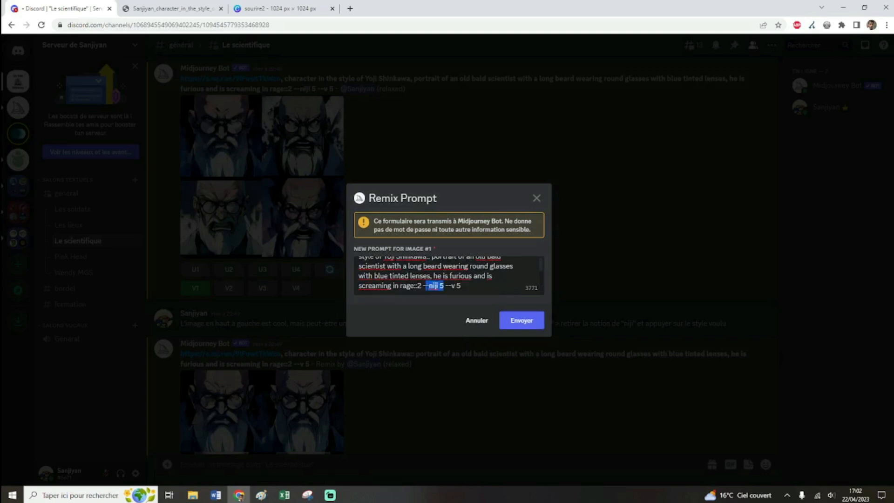
{"action": "key", "text": "BackSpace"}
{"action": "key", "text": "BackSpace"}
{"action": "key", "text": "BackSpace"}
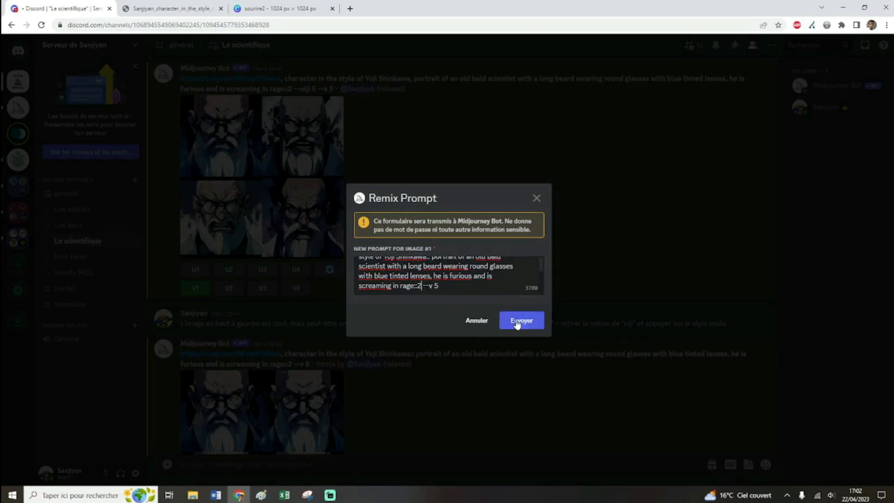
{"action": "left_click", "coordinate": [477, 321]}
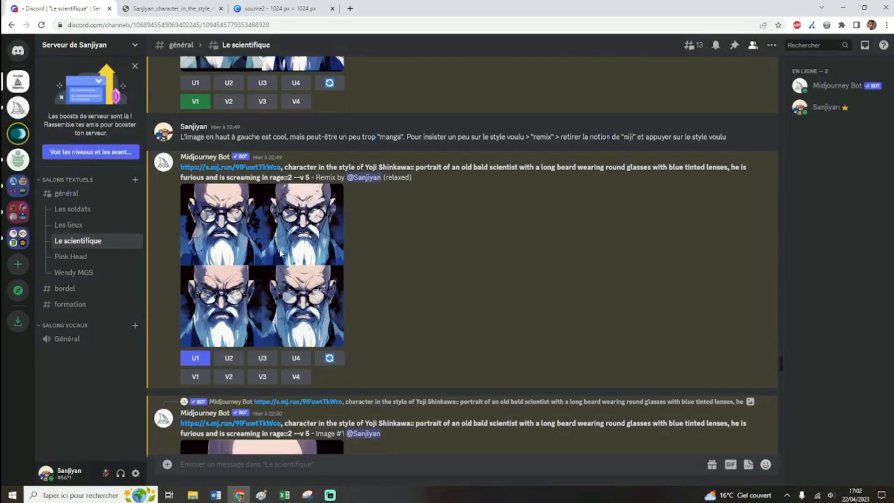
Step: View the remixed four-image grid at full size in the browser, and enlarge the upscaled portrait made from its first image
{"action": "left_click", "coordinate": [280, 261]}
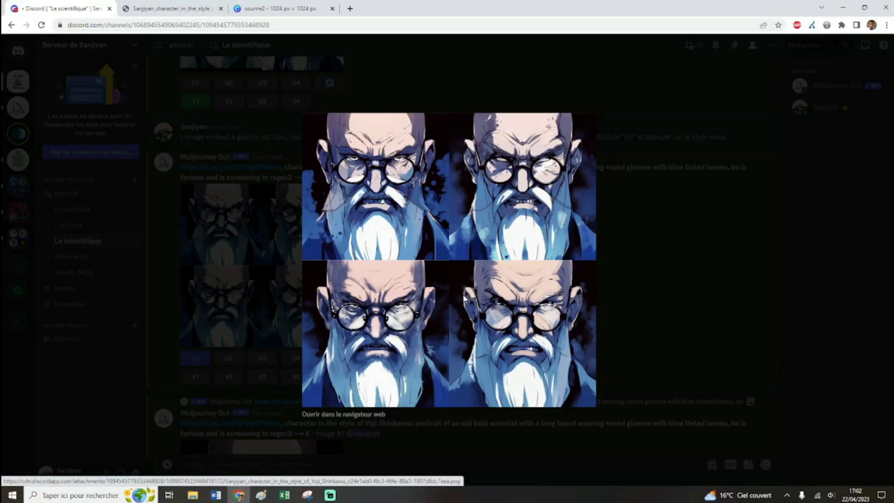
{"action": "left_click", "coordinate": [355, 415]}
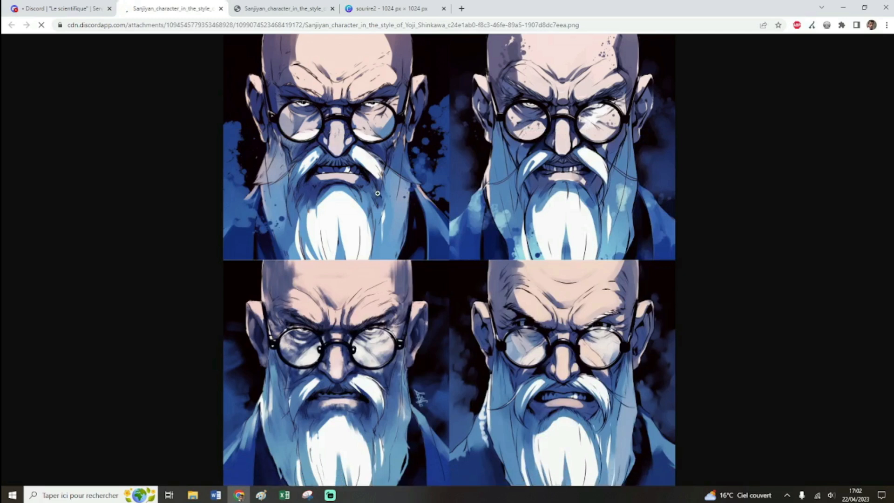
{"action": "left_click", "coordinate": [65, 8]}
{"action": "left_click", "coordinate": [301, 267]}
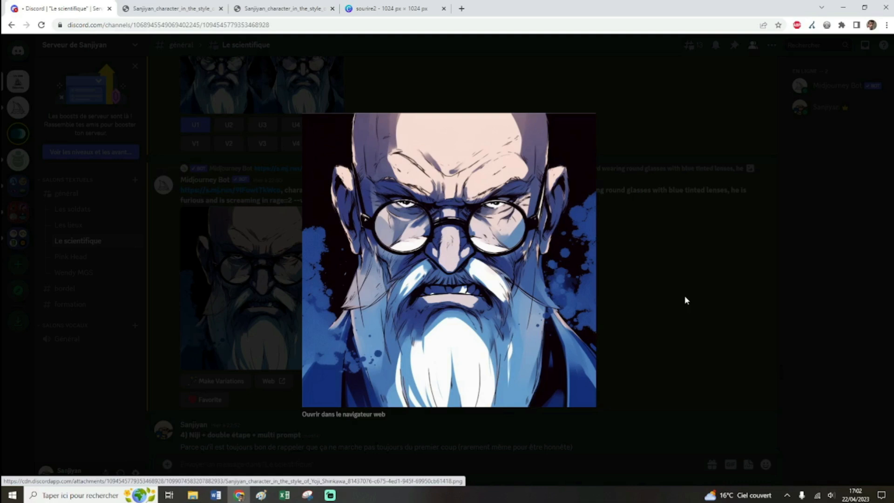
{"action": "left_click", "coordinate": [684, 295]}
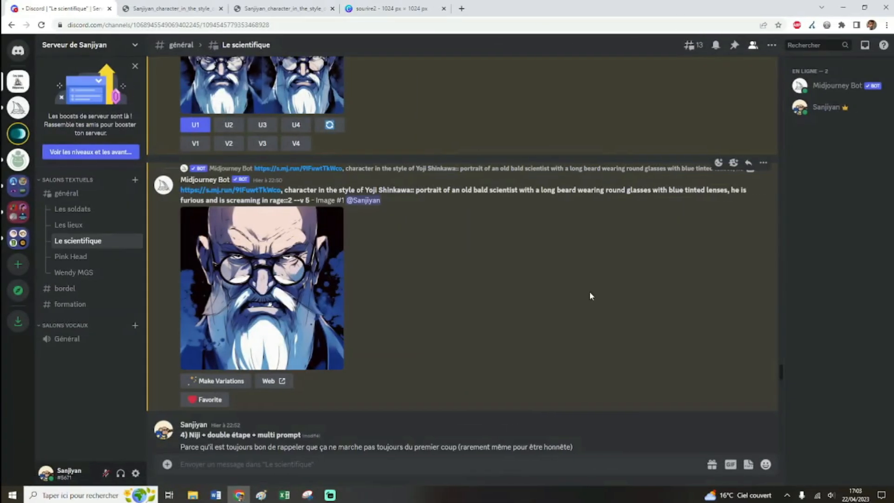
Step: Highlight the sentence under "4) Niji + double étape + multi prompt" and briefly open the portrait linked in the frightened scientist's prompt
{"action": "scroll", "coordinate": [543, 309], "scroll_direction": "down", "scroll_amount": 3}
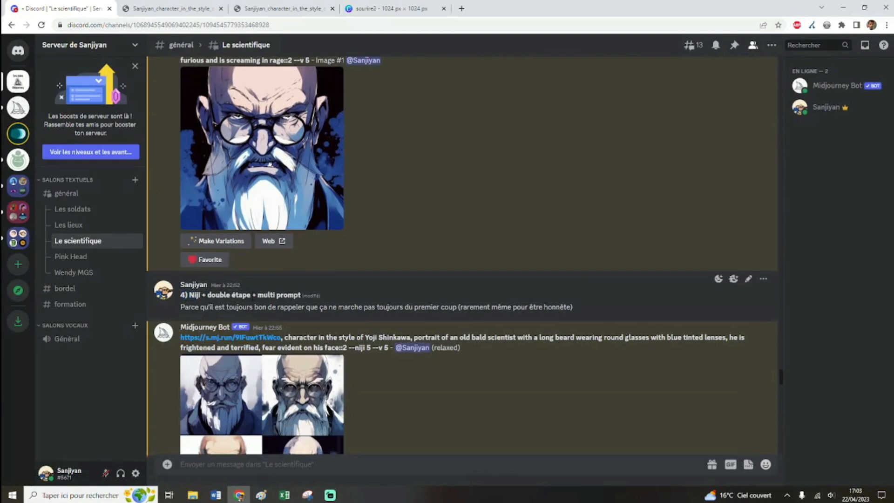
{"action": "left_click_drag", "start_coordinate": [180, 308], "coordinate": [570, 314]}
{"action": "left_click", "coordinate": [533, 290]}
{"action": "scroll", "coordinate": [479, 267], "scroll_direction": "down", "scroll_amount": 2}
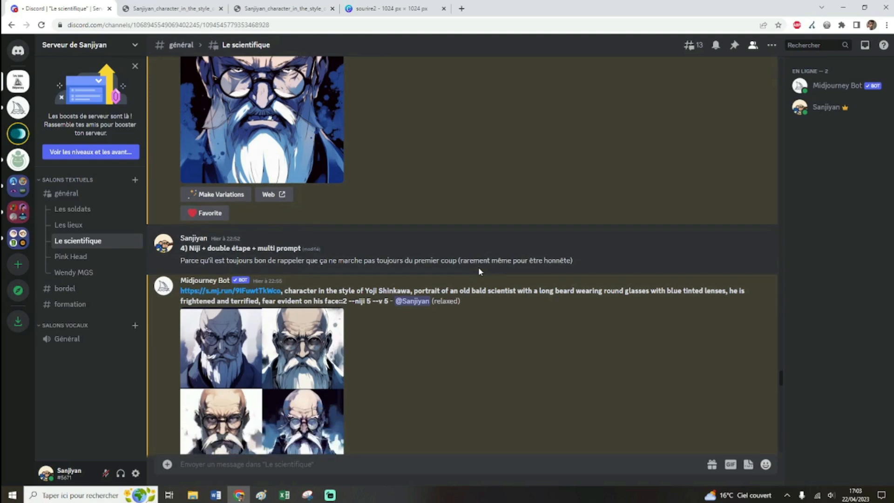
{"action": "left_click", "coordinate": [276, 250]}
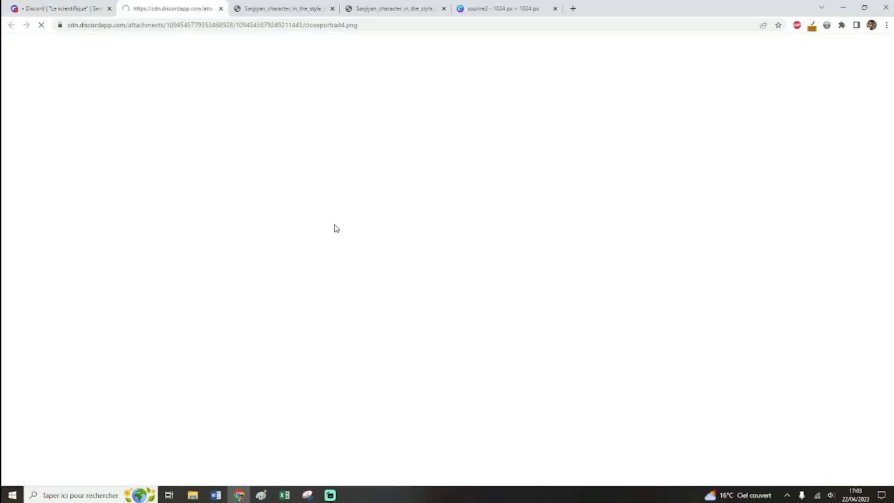
{"action": "left_click", "coordinate": [221, 9]}
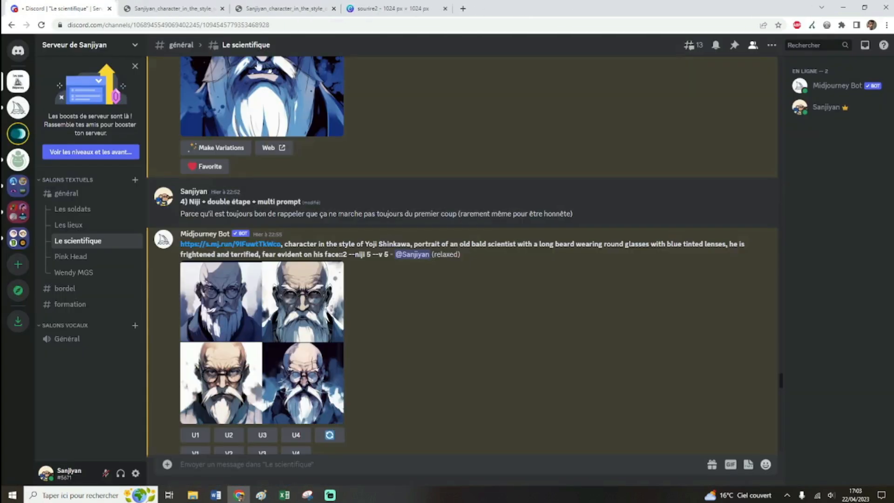
Step: Highlight the fear wording "frightened and terrified, fear evident on his face" and "--niji 5" in the prompt, and enlarge its four-image grid
{"action": "left_click_drag", "start_coordinate": [340, 254], "coordinate": [184, 254]}
{"action": "left_click", "coordinate": [386, 288]}
{"action": "left_click_drag", "start_coordinate": [373, 254], "coordinate": [348, 255]}
{"action": "left_click", "coordinate": [408, 291]}
{"action": "left_click", "coordinate": [304, 289]}
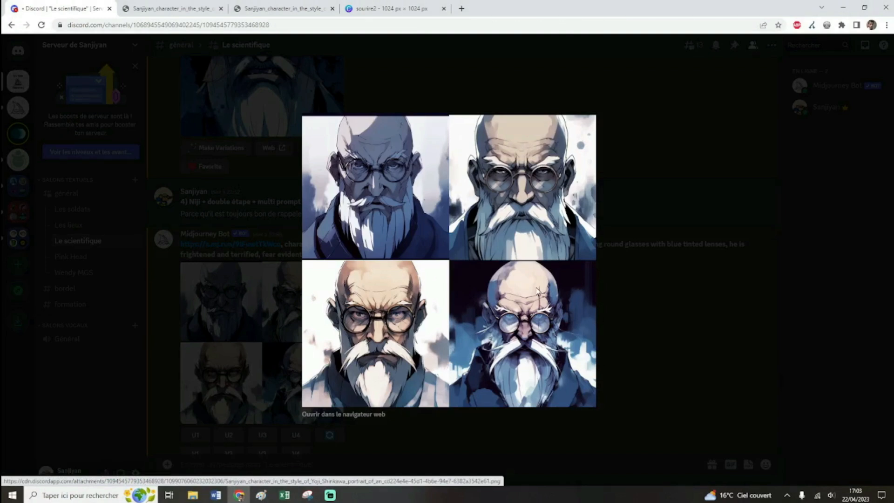
{"action": "key", "text": "Escape"}
Step: Enlarge the portrait posted below the frightened grid, and view the reference image linked in the multi prompt that follows it
{"action": "scroll", "coordinate": [382, 278], "scroll_direction": "down", "scroll_amount": 3}
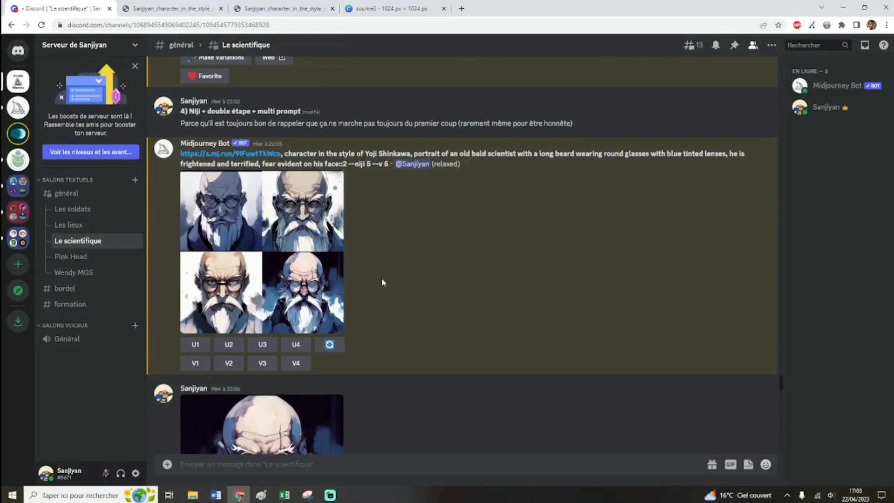
{"action": "scroll", "coordinate": [381, 278], "scroll_direction": "down", "scroll_amount": 3}
{"action": "left_click", "coordinate": [261, 364]}
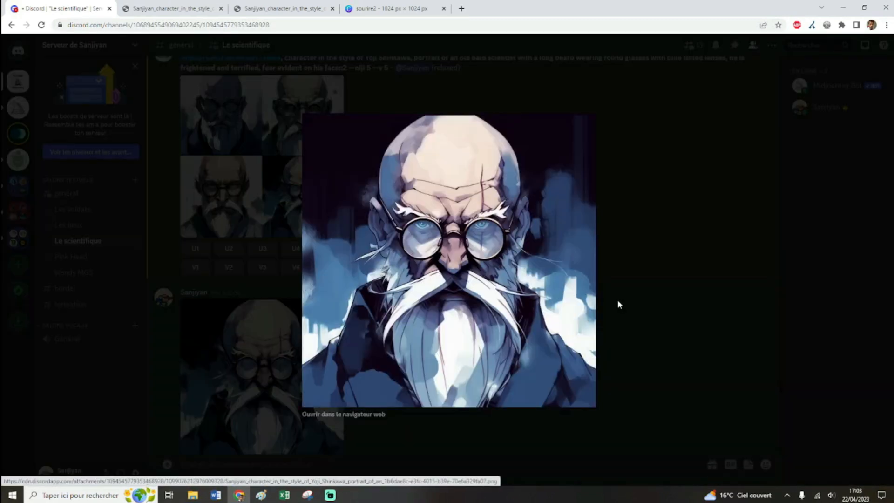
{"action": "left_click", "coordinate": [646, 289]}
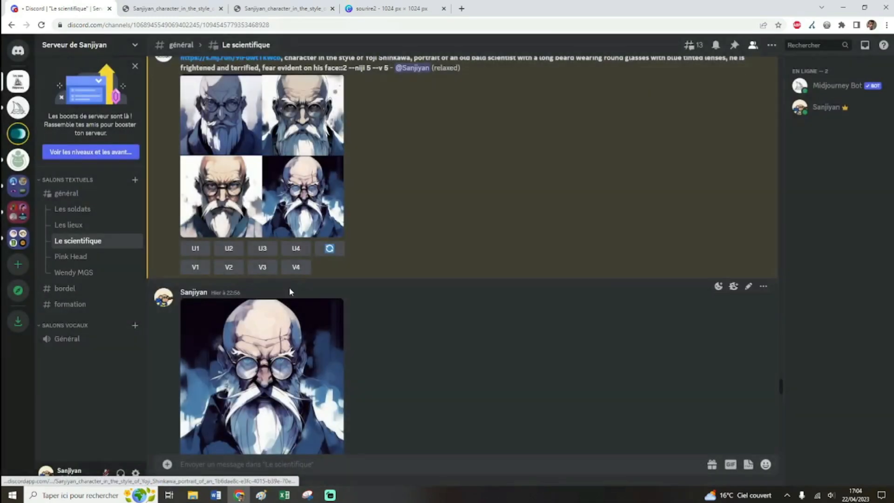
{"action": "scroll", "coordinate": [289, 287], "scroll_direction": "down", "scroll_amount": 3}
{"action": "left_click", "coordinate": [247, 349]}
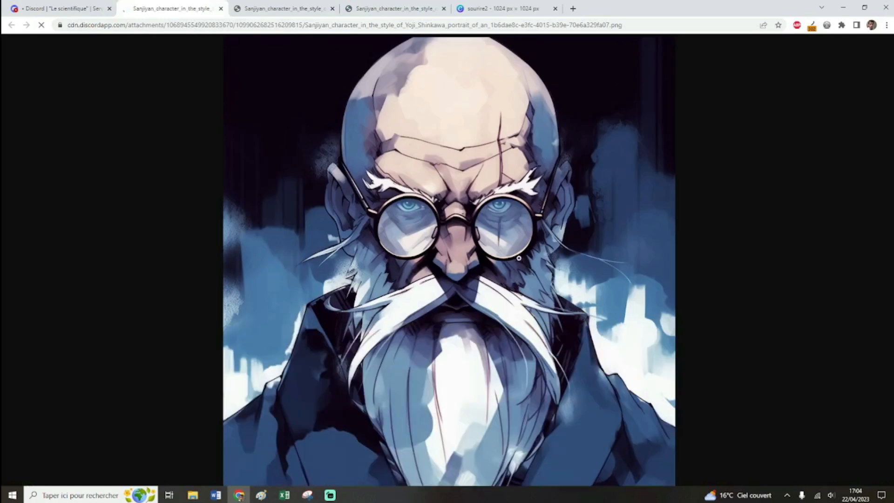
{"action": "key", "text": "ctrl+w"}
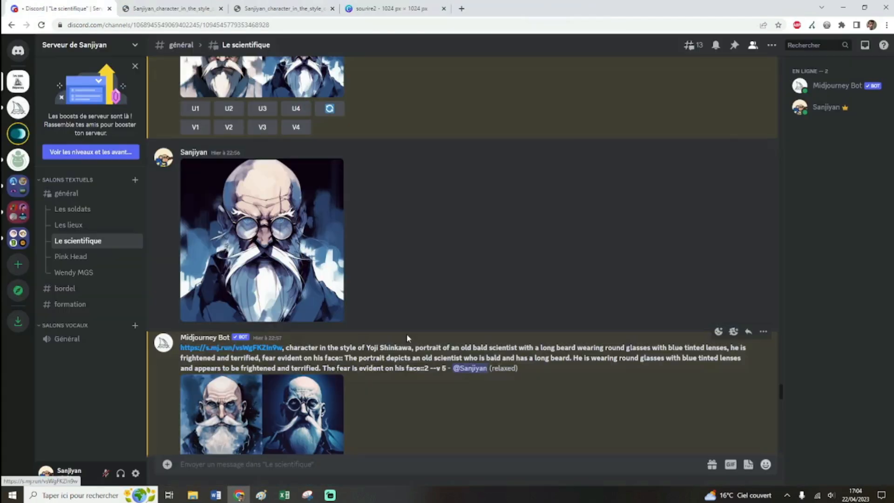
Step: Highlight the multi prompt's two parts, from "character in the style" to "face::" and from "The portrait depicts" to "face::2"
{"action": "scroll", "coordinate": [407, 334], "scroll_direction": "down", "scroll_amount": 1}
{"action": "scroll", "coordinate": [408, 335], "scroll_direction": "up", "scroll_amount": 1}
{"action": "left_click_drag", "start_coordinate": [343, 358], "coordinate": [286, 348]}
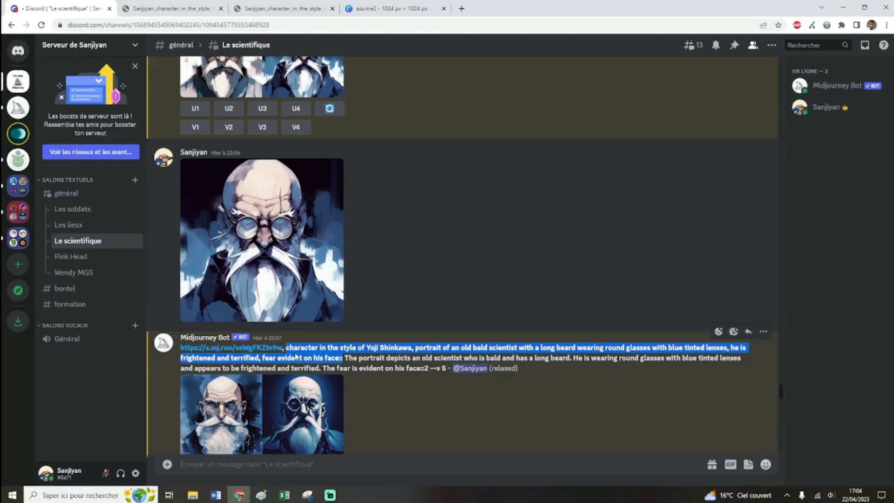
{"action": "left_click", "coordinate": [371, 358]}
{"action": "left_click_drag", "start_coordinate": [345, 358], "coordinate": [428, 367]}
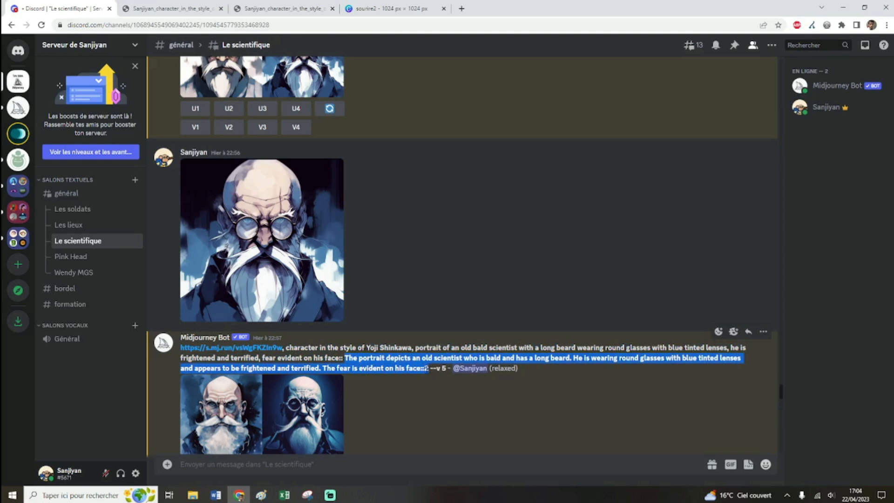
{"action": "left_click", "coordinate": [411, 358]}
Step: Enlarge the four-image grid generated by the frightened scientist's multi prompt
{"action": "scroll", "coordinate": [408, 361], "scroll_direction": "down", "scroll_amount": 2}
{"action": "left_click", "coordinate": [314, 336]}
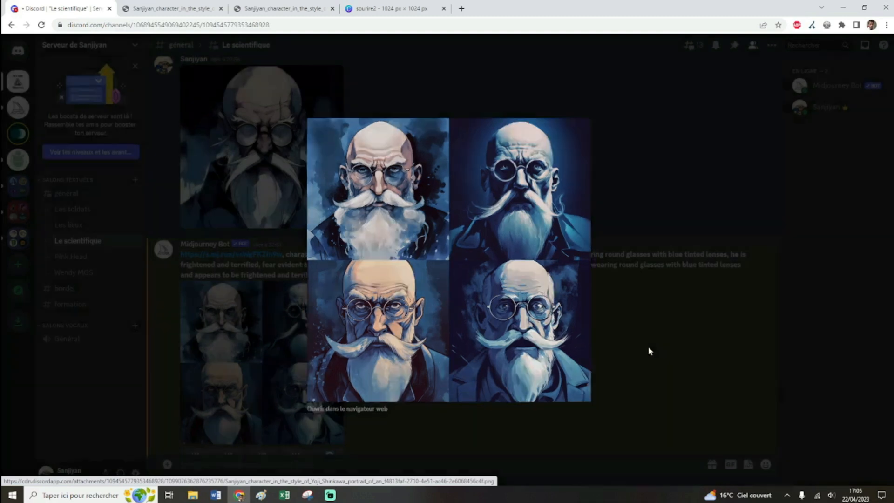
{"action": "left_click", "coordinate": [648, 346]}
Step: Examine the enlarged ChatGPT conversation screenshot showing how the frightened scientist description was reworded
{"action": "scroll", "coordinate": [650, 337], "scroll_direction": "down", "scroll_amount": 10}
{"action": "left_click", "coordinate": [392, 398]}
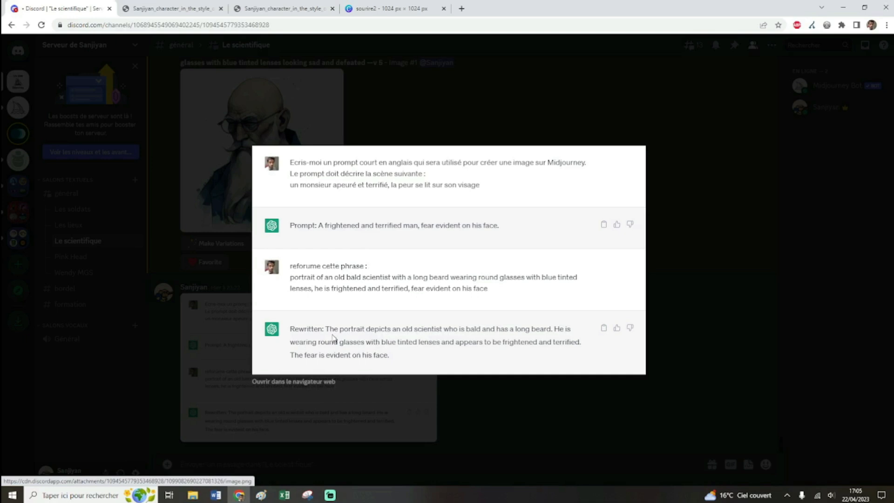
{"action": "left_click", "coordinate": [574, 409]}
{"action": "left_click", "coordinate": [356, 333]}
{"action": "left_click", "coordinate": [750, 406]}
Step: Return to the multi prompt and highlight its original description ending in "face::", followed by the reworded description starting "The portrait depicts"
{"action": "left_click_drag", "start_coordinate": [786, 443], "coordinate": [786, 394]}
{"action": "left_click_drag", "start_coordinate": [343, 316], "coordinate": [463, 317]}
{"action": "left_click", "coordinate": [468, 338]}
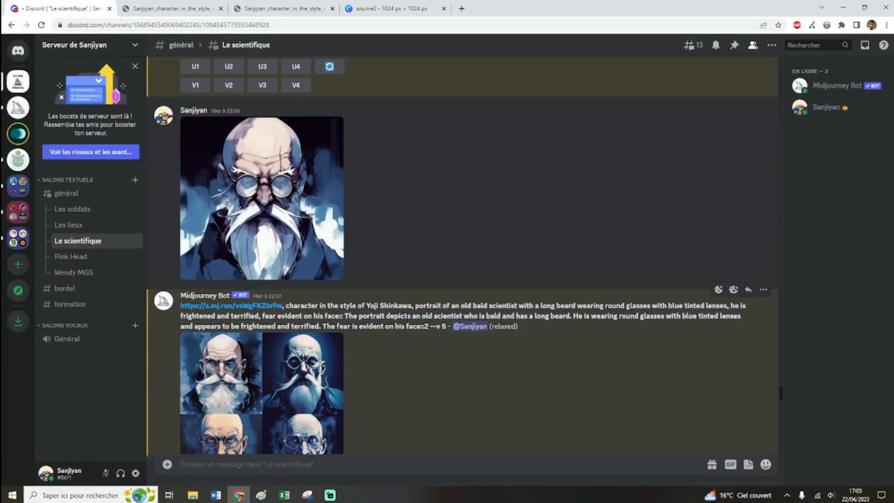
{"action": "left_click_drag", "start_coordinate": [343, 316], "coordinate": [291, 306]}
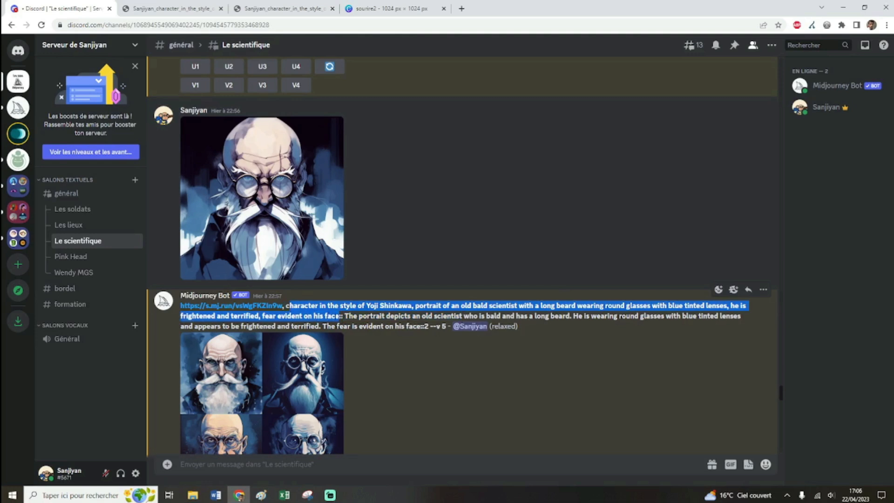
{"action": "left_click", "coordinate": [342, 316]}
{"action": "left_click_drag", "start_coordinate": [342, 316], "coordinate": [181, 316]}
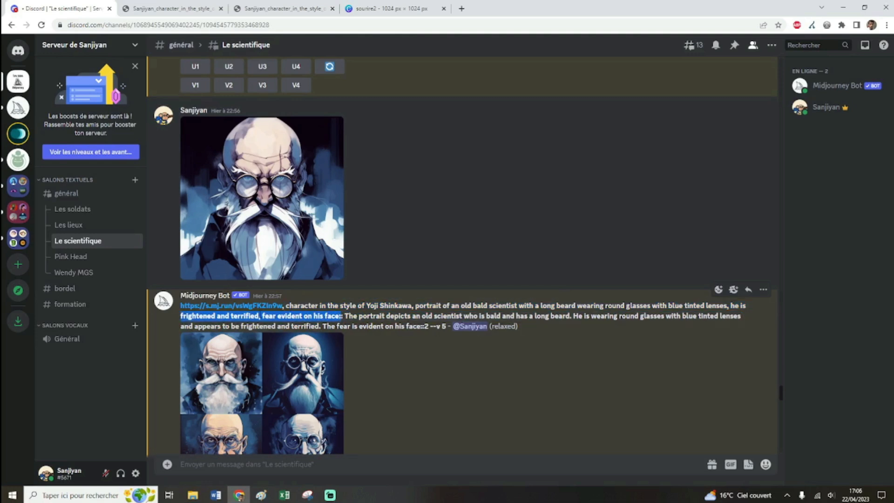
{"action": "left_click", "coordinate": [305, 317]}
{"action": "left_click_drag", "start_coordinate": [324, 315], "coordinate": [285, 305]}
{"action": "left_click", "coordinate": [285, 305]}
{"action": "left_click_drag", "start_coordinate": [344, 317], "coordinate": [418, 326]}
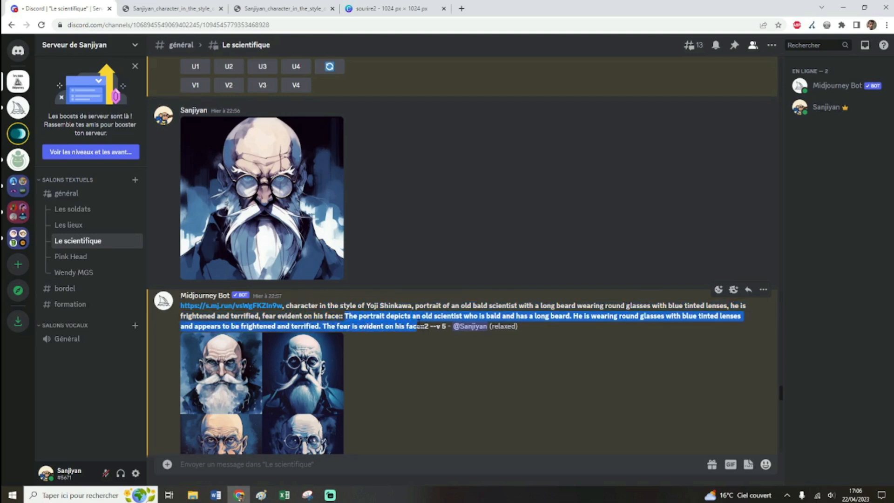
Step: View the frightened scientist's multi prompt grid at larger size, then return to the conversation
{"action": "scroll", "coordinate": [419, 328], "scroll_direction": "down", "scroll_amount": 2}
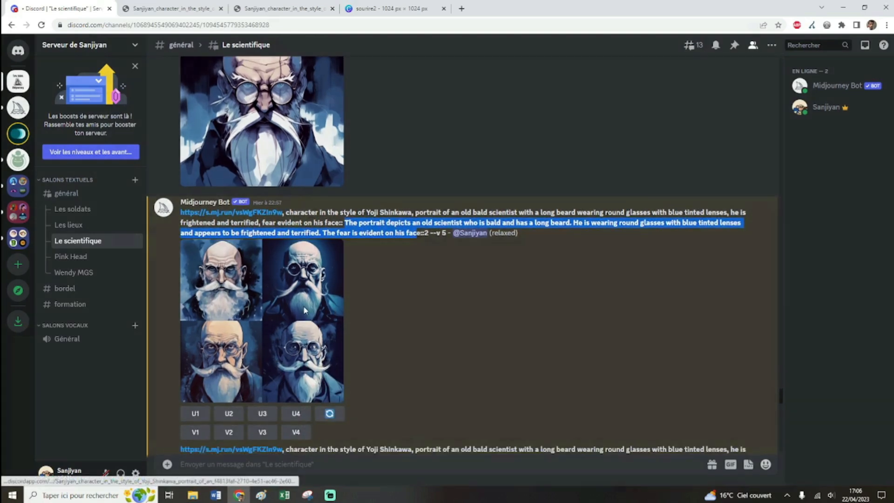
{"action": "left_click", "coordinate": [304, 311]}
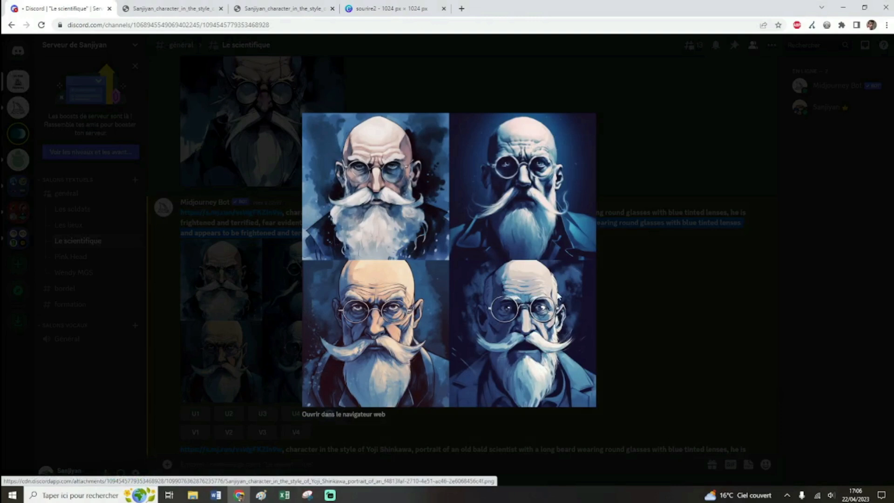
{"action": "key", "text": "Escape"}
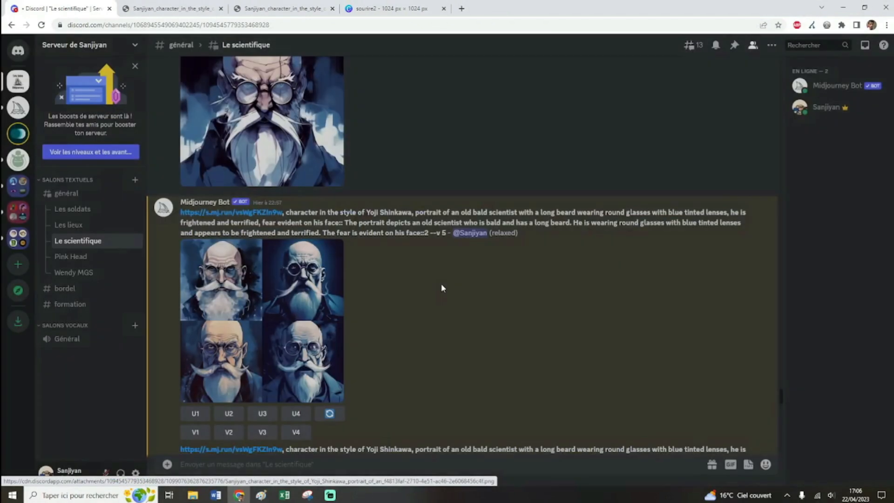
Step: Enlarge the remixed four-image grid made from the frightened scientist's multi prompt, then close the preview
{"action": "scroll", "coordinate": [441, 283], "scroll_direction": "down", "scroll_amount": 2}
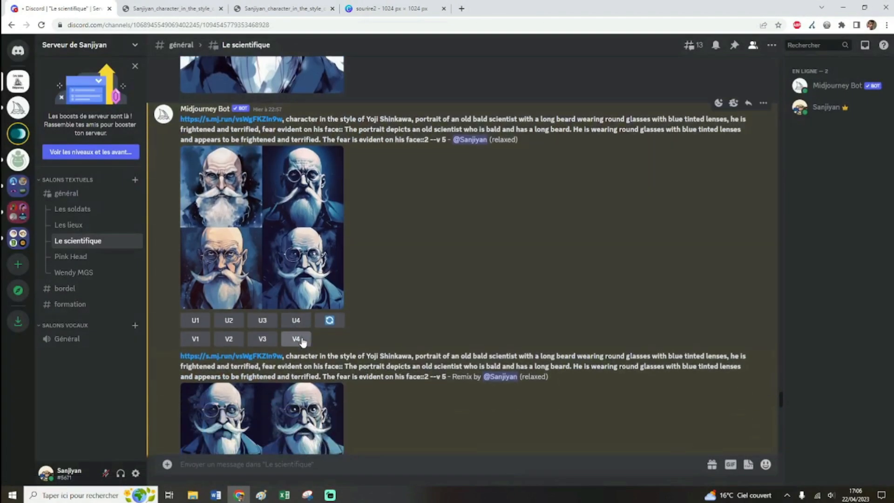
{"action": "scroll", "coordinate": [423, 284], "scroll_direction": "down", "scroll_amount": 4}
{"action": "left_click", "coordinate": [250, 315]}
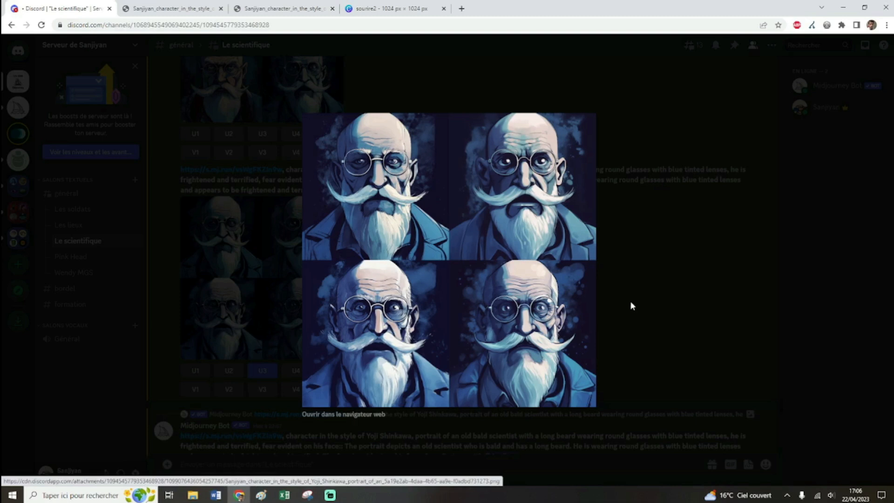
{"action": "left_click", "coordinate": [630, 300]}
Step: Enlarge the upscaled Image #3 portrait of the frightened scientist, then close the preview
{"action": "scroll", "coordinate": [273, 269], "scroll_direction": "down", "scroll_amount": 1}
{"action": "scroll", "coordinate": [270, 326], "scroll_direction": "down", "scroll_amount": 5}
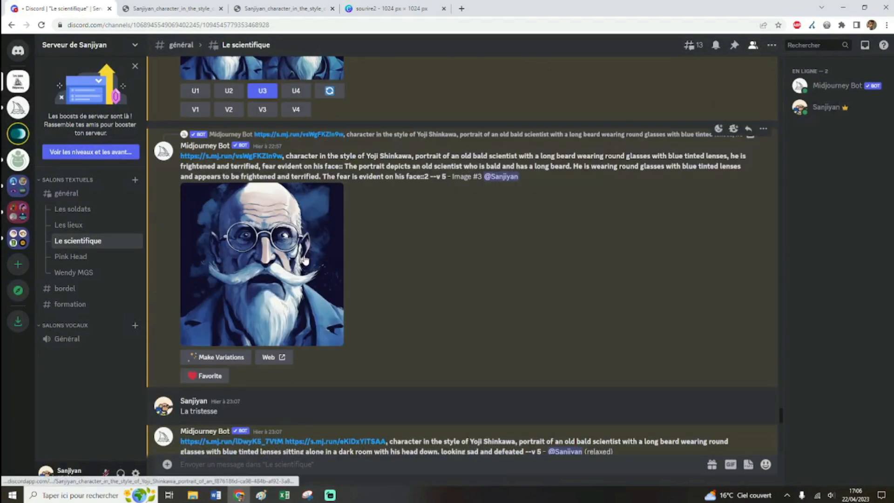
{"action": "left_click", "coordinate": [251, 270]}
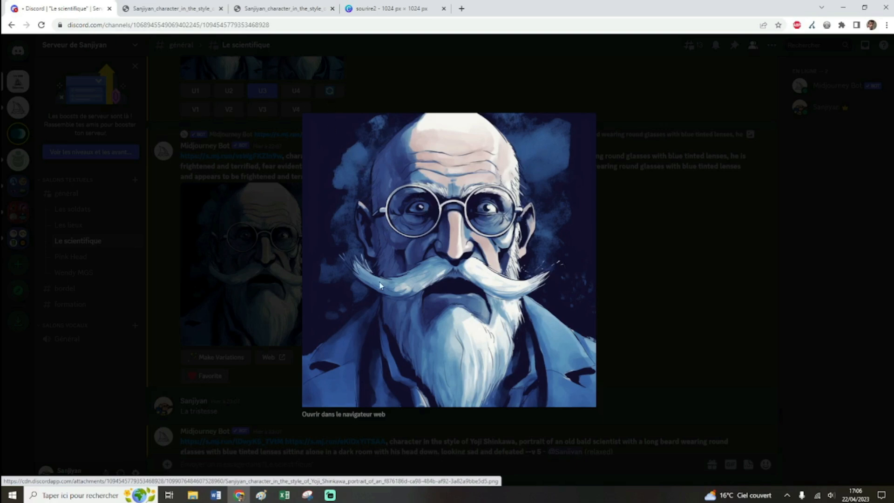
{"action": "left_click", "coordinate": [702, 289]}
Step: Go back to the général channel and enlarge the furious scientist grid generated with the "rage::2" prompt, then close it
{"action": "scroll", "coordinate": [432, 222], "scroll_direction": "up", "scroll_amount": 5}
{"action": "scroll", "coordinate": [432, 221], "scroll_direction": "up", "scroll_amount": 1}
{"action": "key", "text": "alt+Left"}
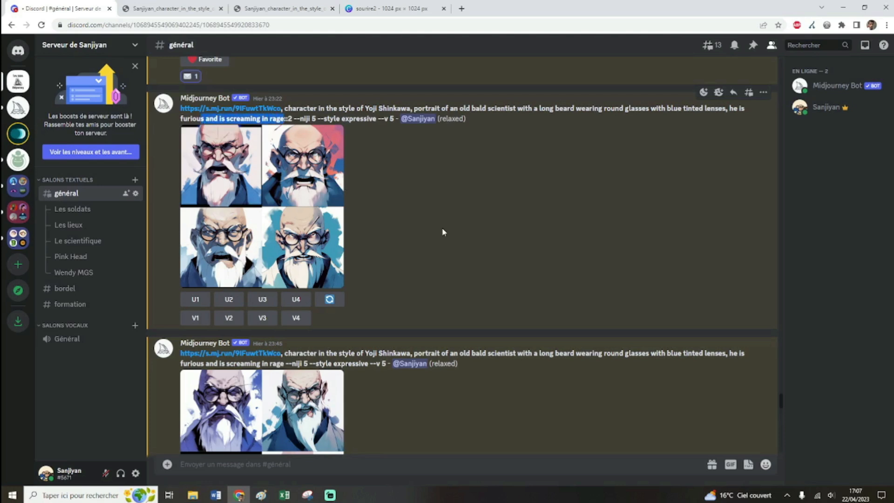
{"action": "left_click", "coordinate": [297, 186]}
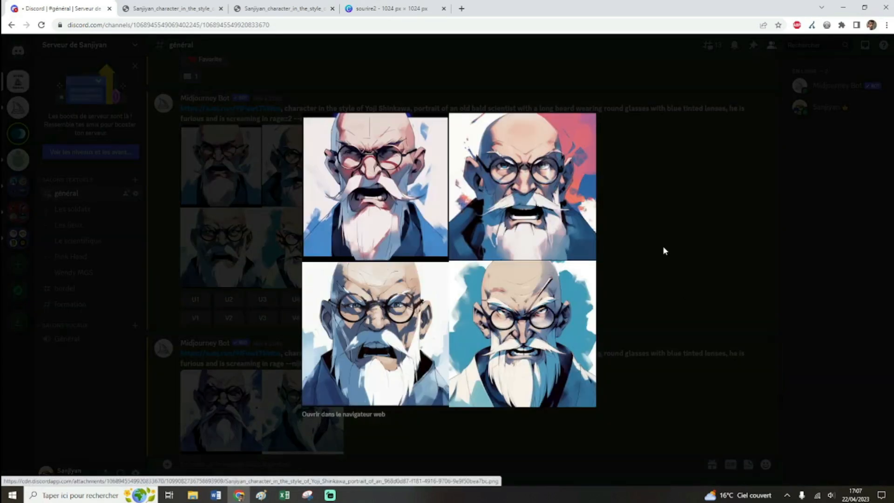
{"action": "left_click", "coordinate": [658, 234]}
Step: Highlight "--niji 5" and "--style expressive" in turn in the furious scientist's unweighted prompt, and enlarge its image grid
{"action": "left_click_drag", "start_coordinate": [371, 177], "coordinate": [286, 177]}
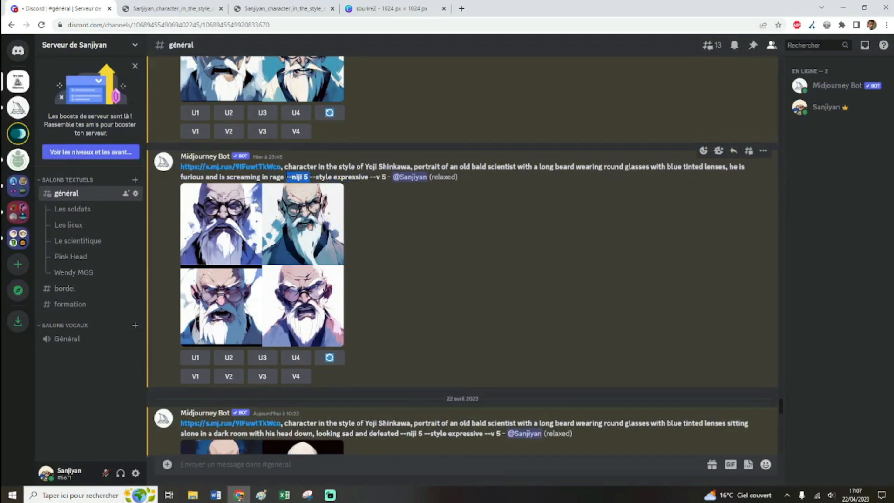
{"action": "left_click", "coordinate": [381, 205]}
{"action": "left_click_drag", "start_coordinate": [371, 177], "coordinate": [310, 177]}
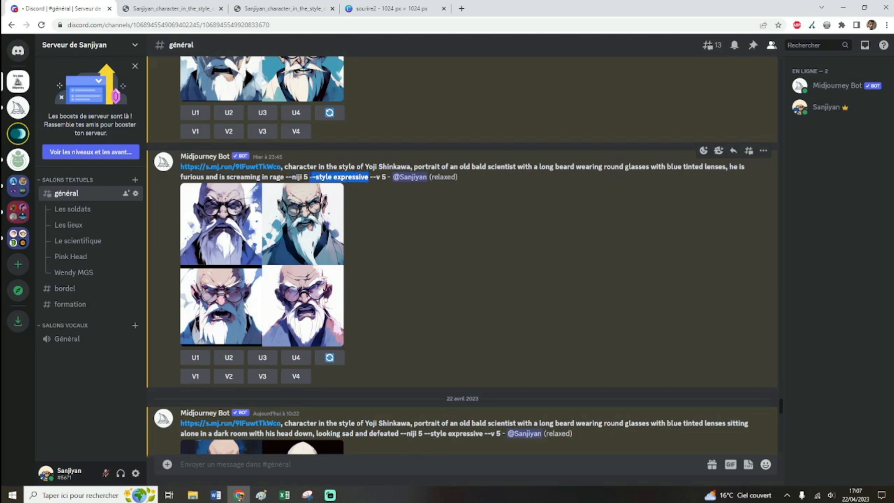
{"action": "left_click", "coordinate": [408, 213]}
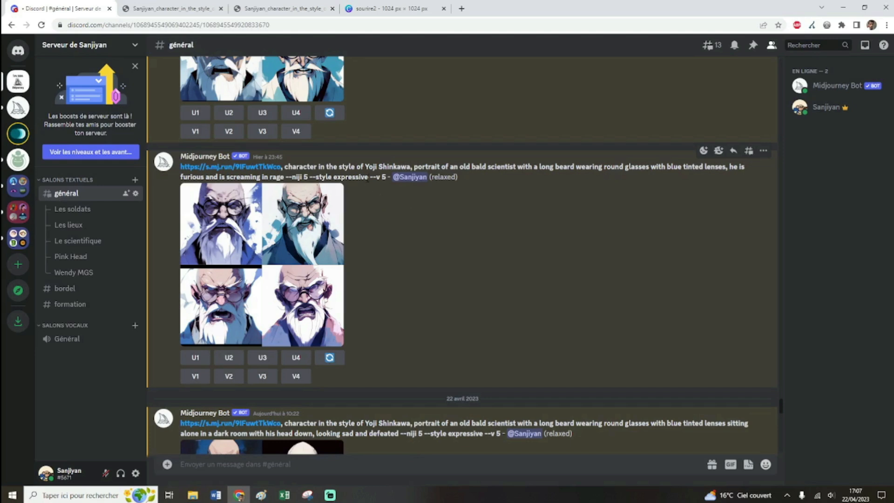
{"action": "left_click", "coordinate": [323, 266]}
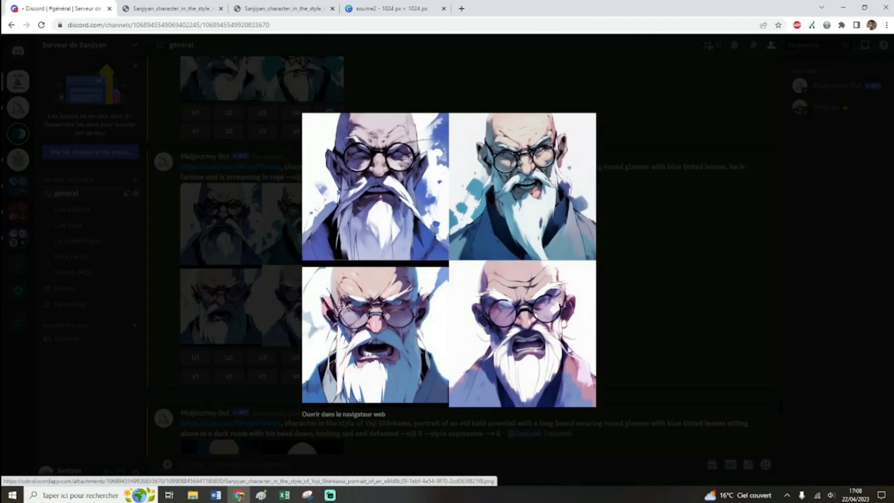